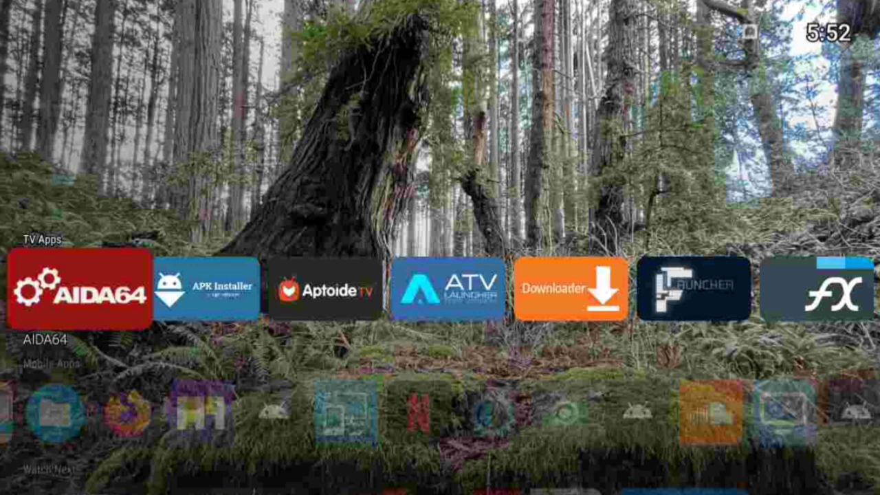
Move along the TV Apps row to YouTube and open its options menu.
key("Right")
key("Right")
key("Right")
key("Right")
key("Right")
key("Right")
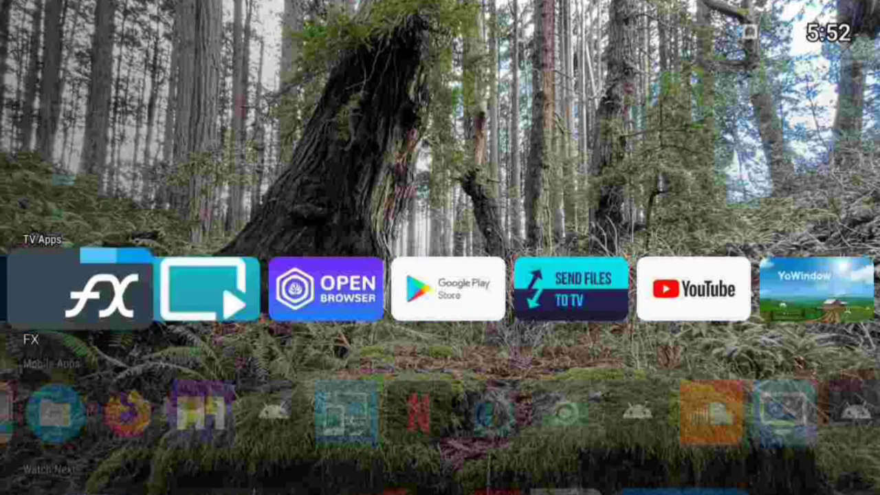
key("Right")
key("Right")
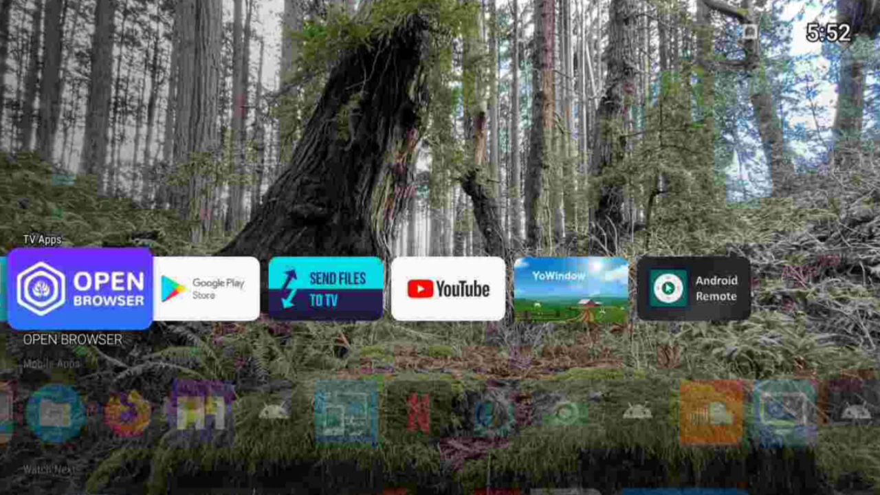
key("Right")
key("Right")
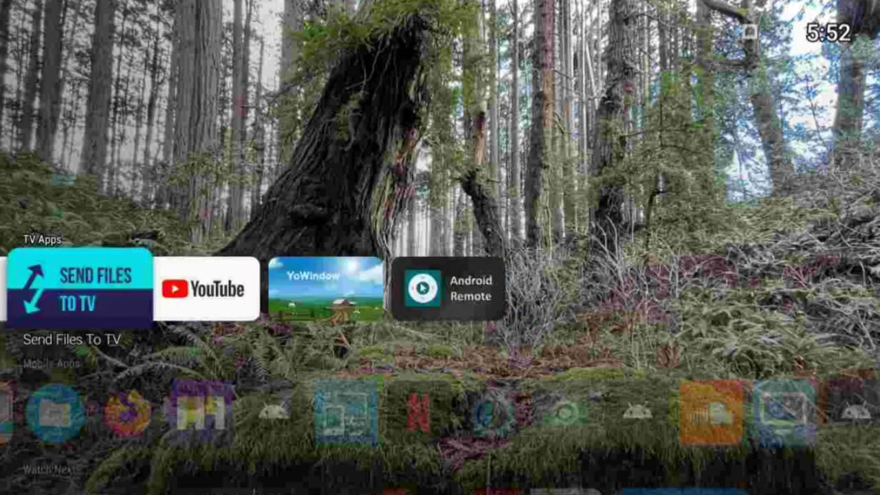
key("Right")
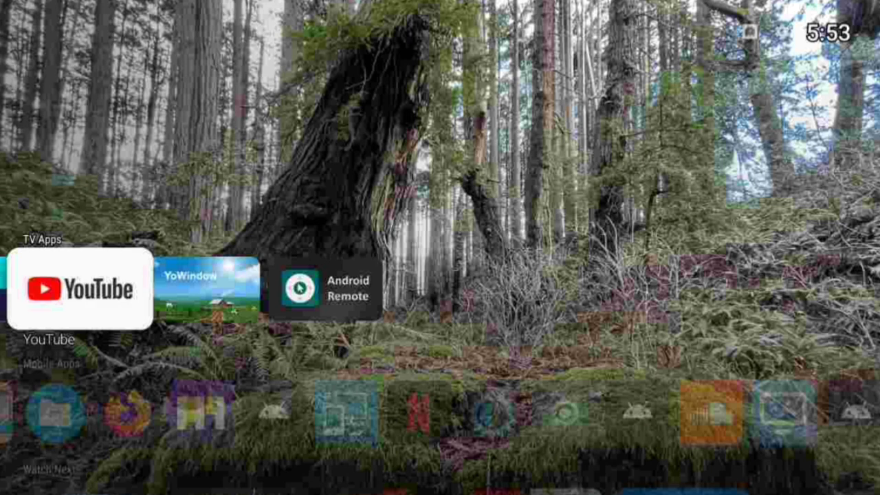
key("Menu")
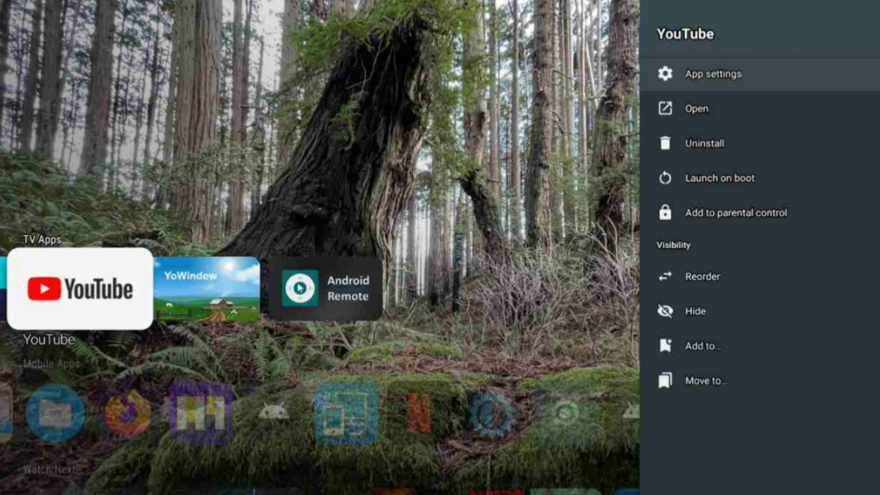
Add YouTube to the Favorites category through Add to... in its options.
key("Down")
key("Down")
key("Down")
key("Down")
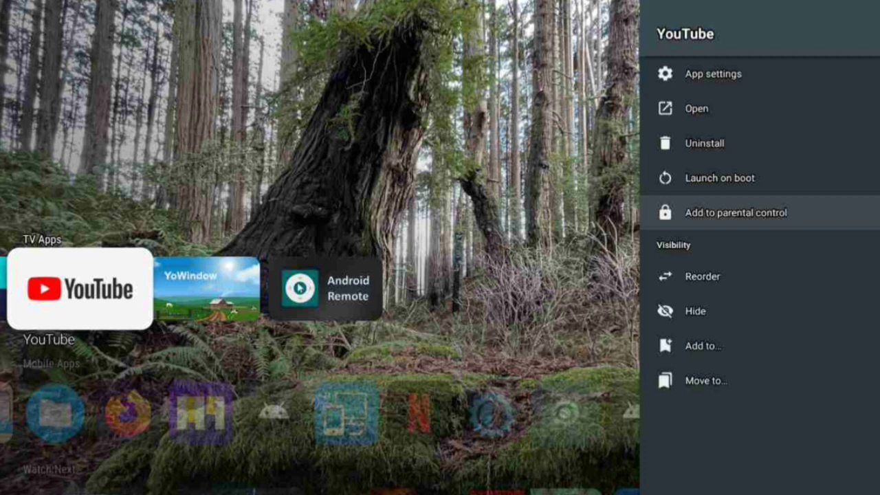
key("Down")
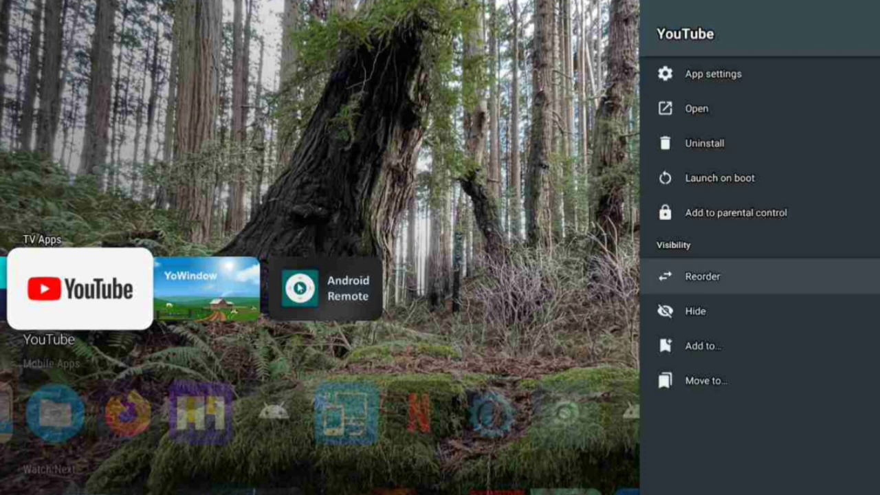
key("Down")
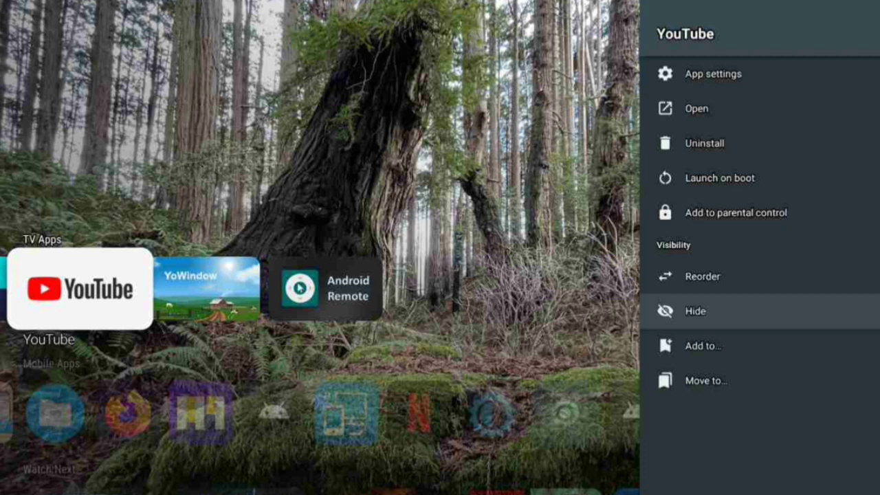
key("Down")
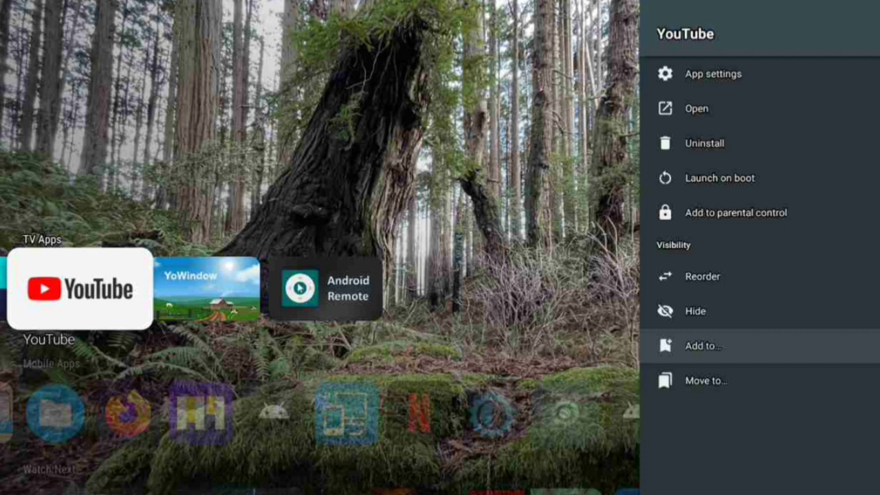
key("Down")
key("Up")
key("Return")
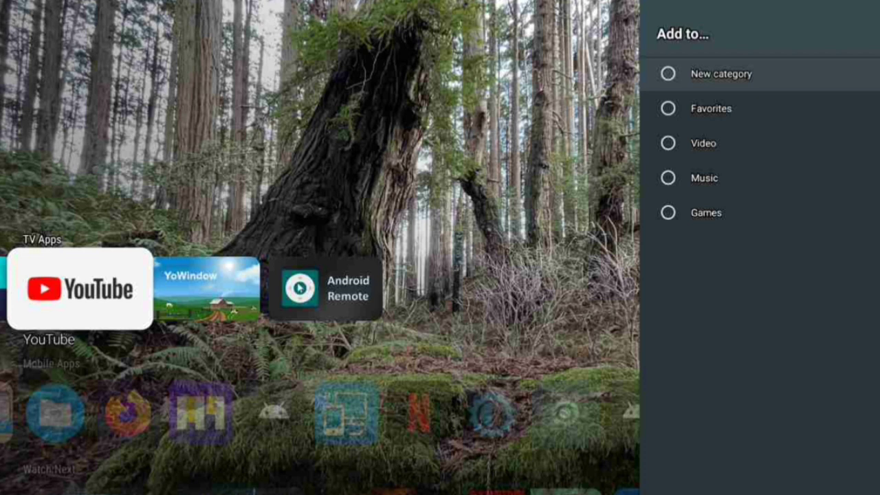
key("Down")
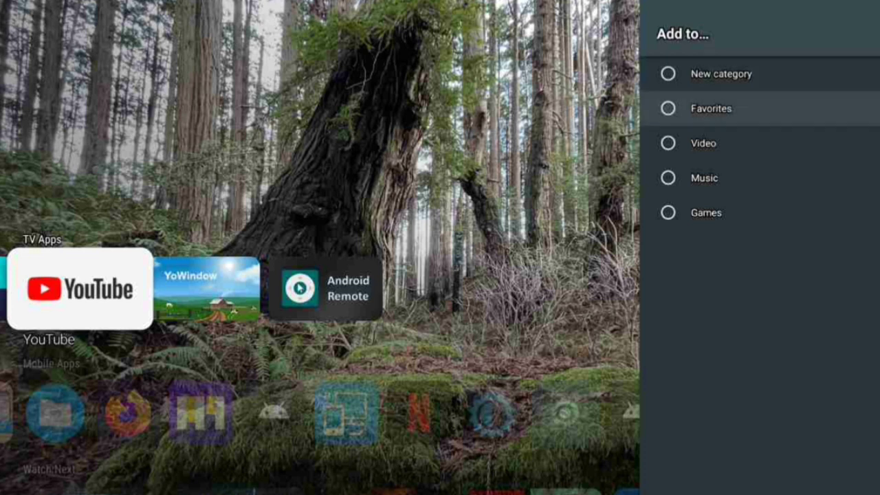
key("Return")
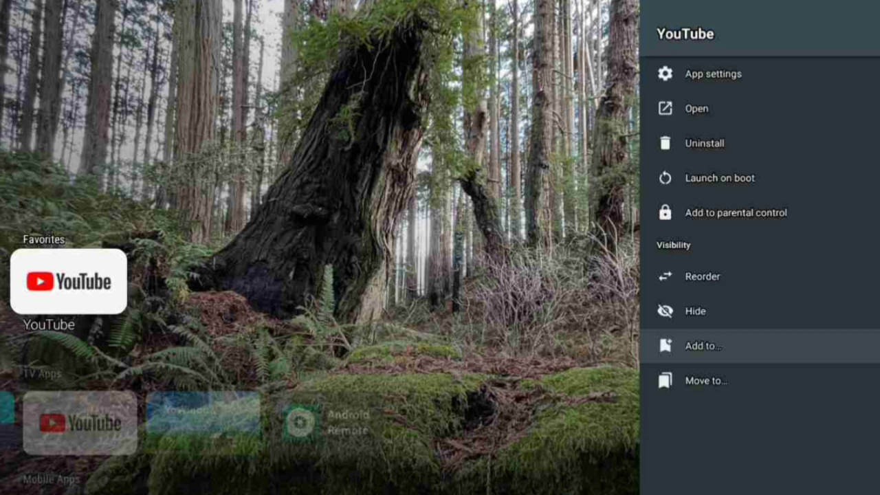
Glance at the Move to... category list, then close YouTube's options without moving it.
key("Down")
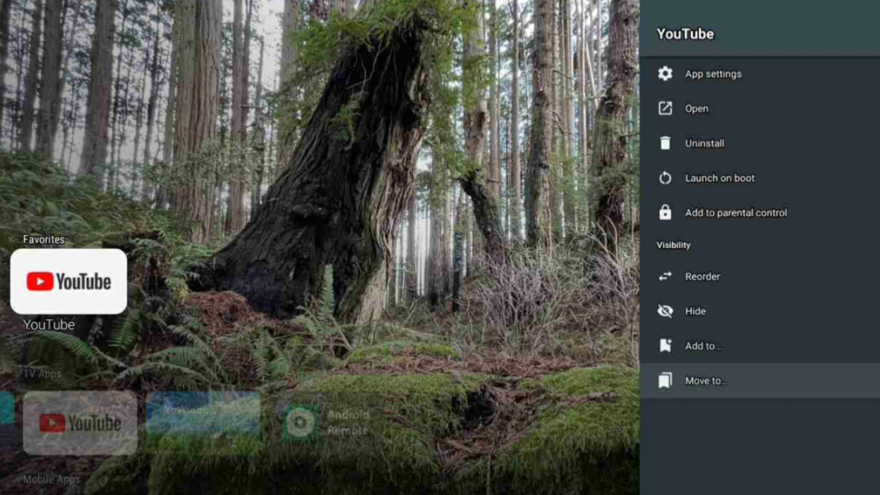
key("Return")
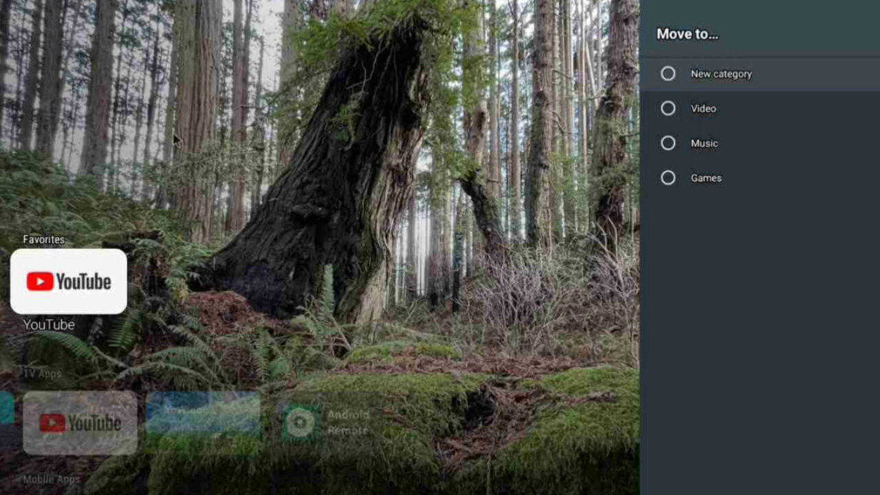
key("Escape")
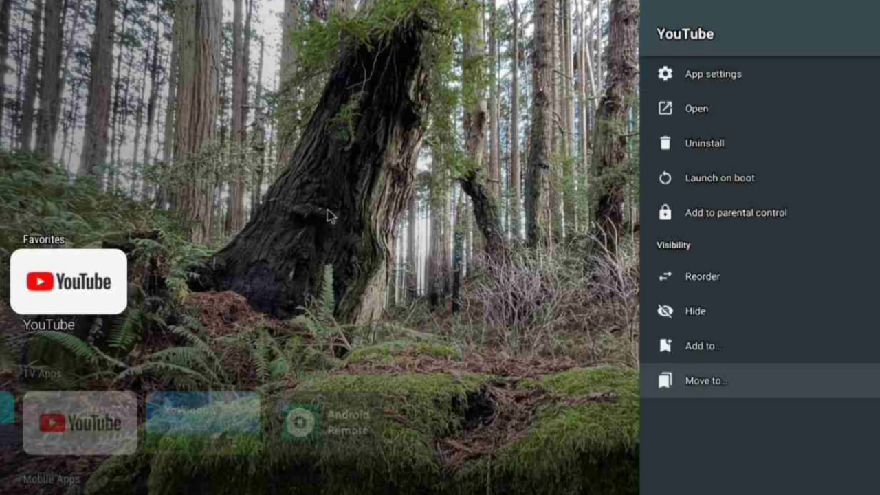
key("Escape")
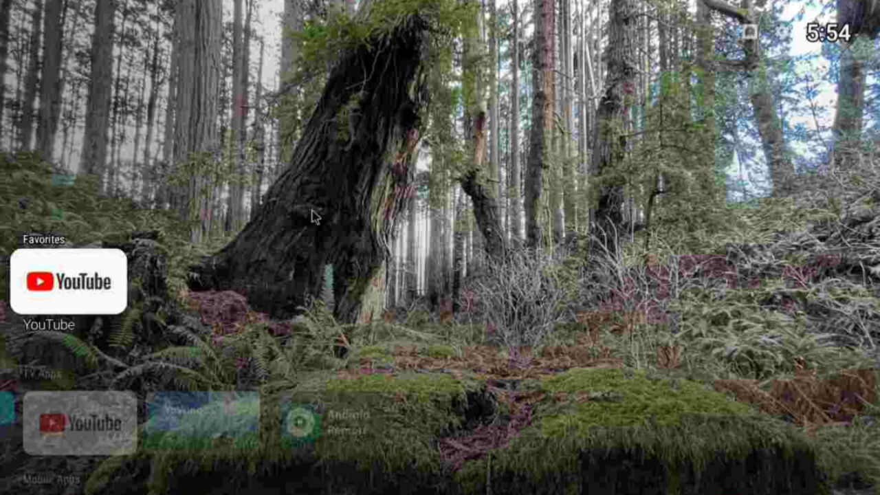
Move Google Play Store from TV Apps into the Favorites category.
key("Down")
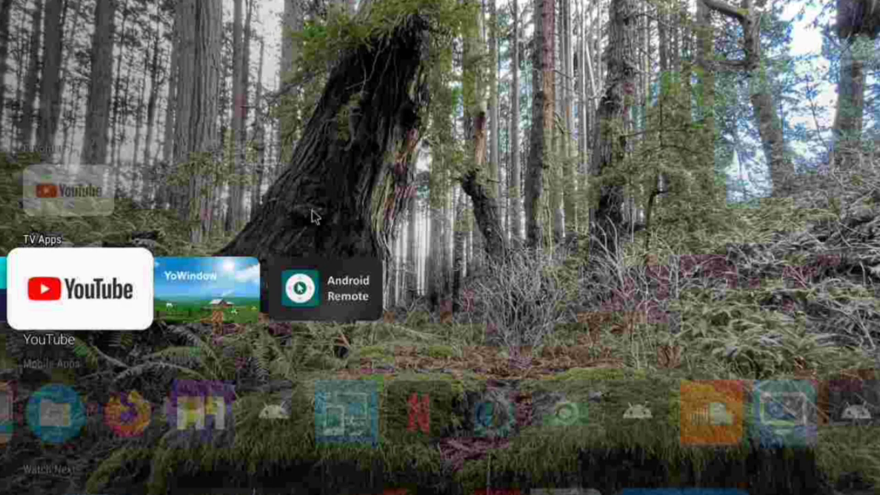
key("Left")
key("Left")
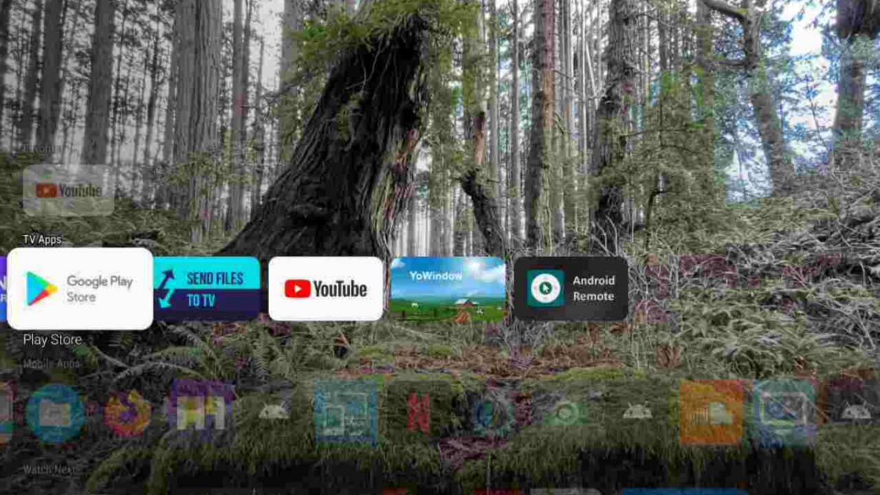
key("Return")
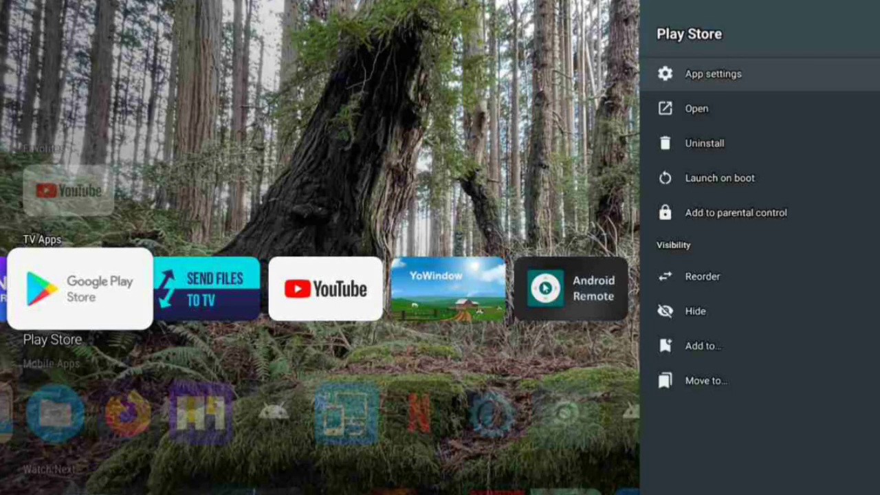
key("Down")
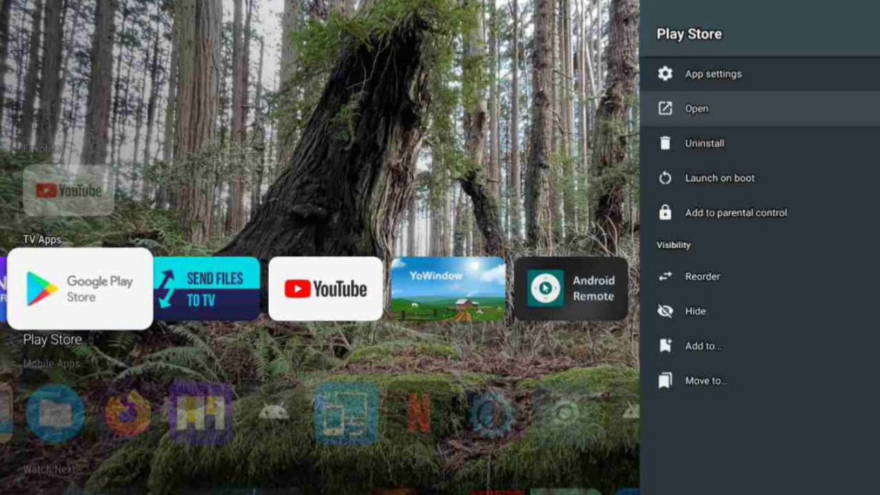
key("Down")
key("Down")
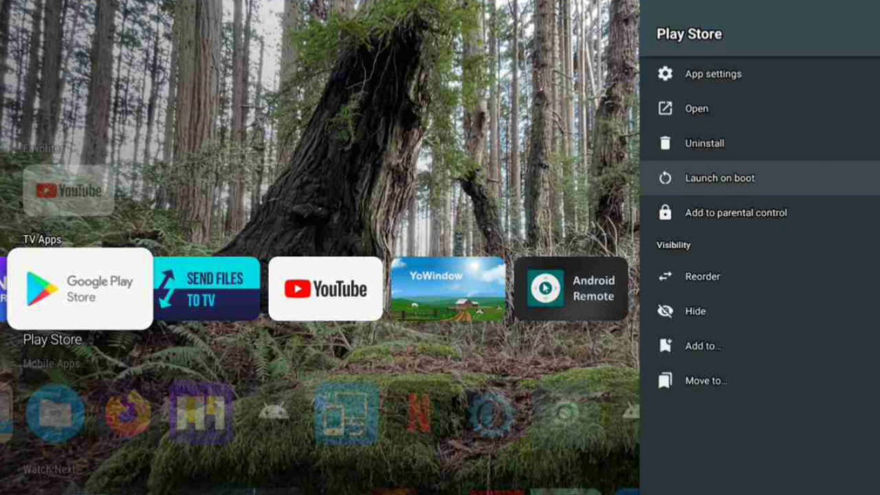
key("Down")
key("Down")
key("Down")
key("Down")
key("Down")
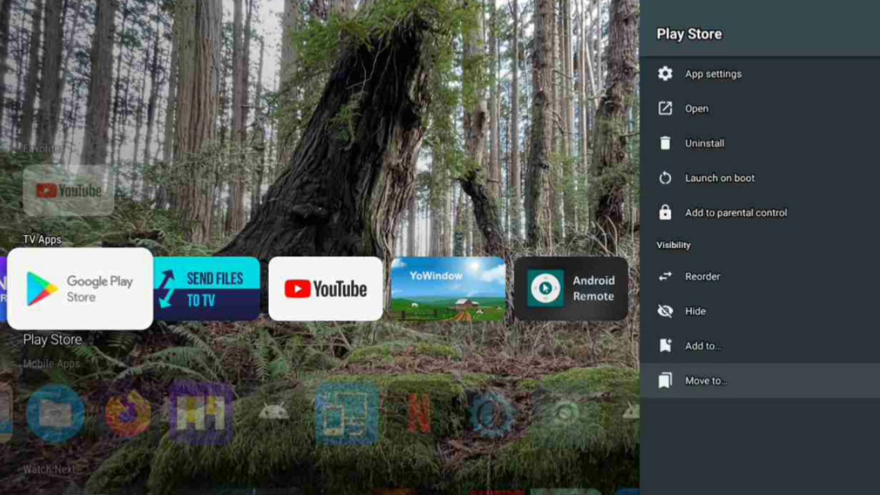
key("Return")
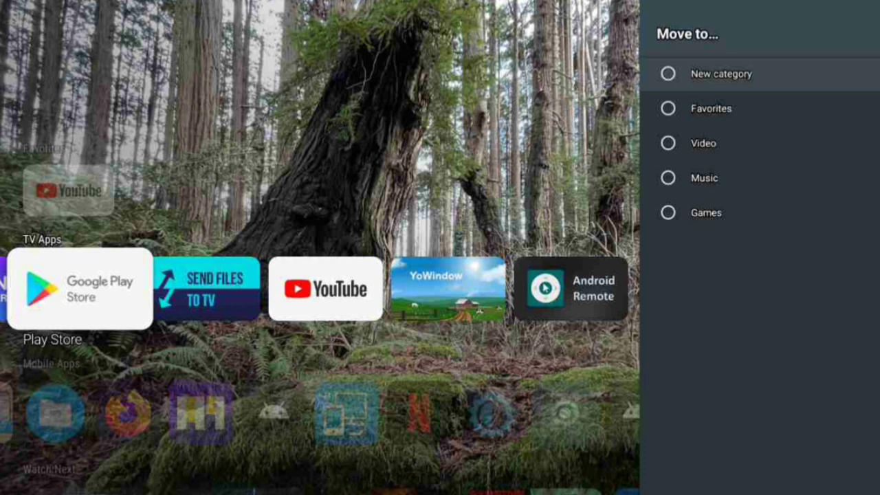
key("Down")
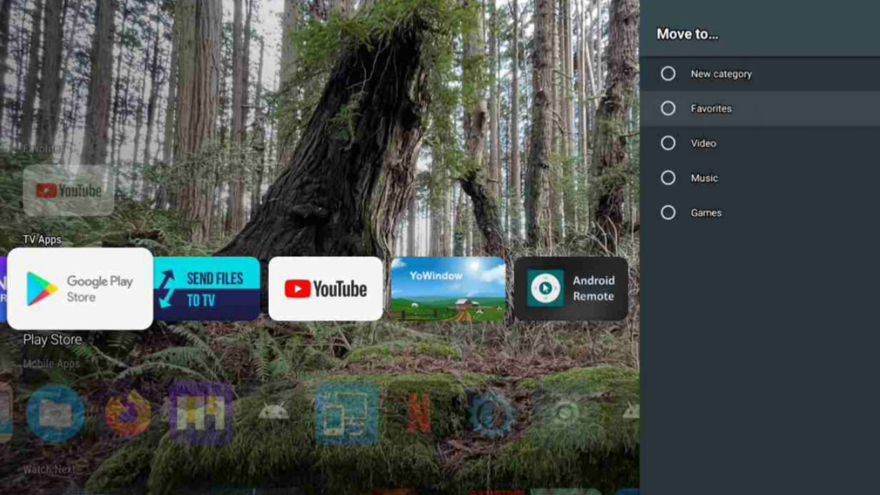
key("Return")
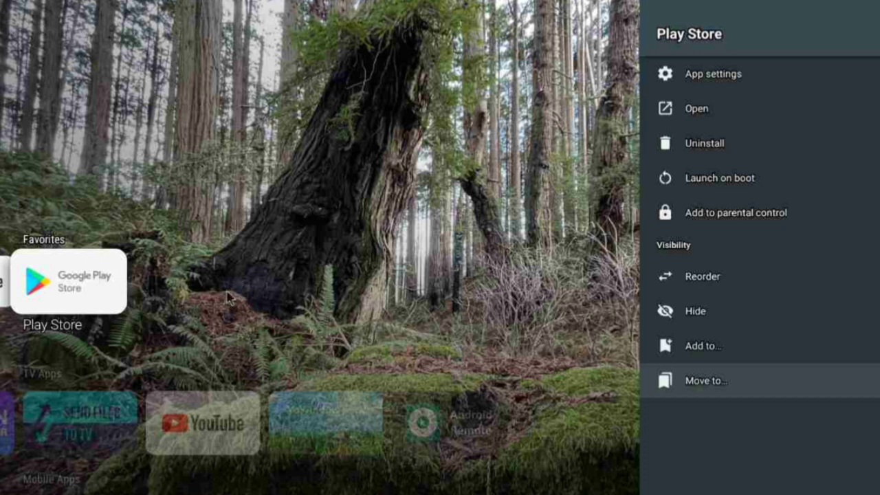
Close Play Store's options and check YouTube and Play Store in Favorites.
left_click(295, 291)
key("Left")
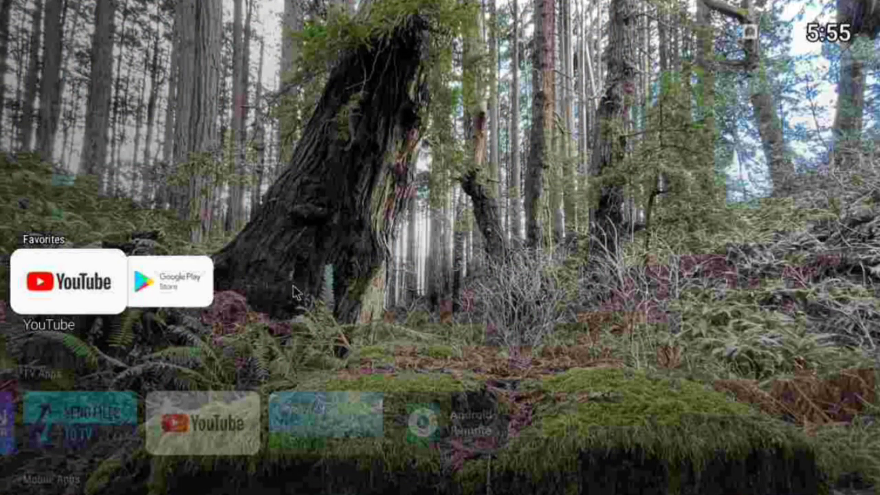
key("Right")
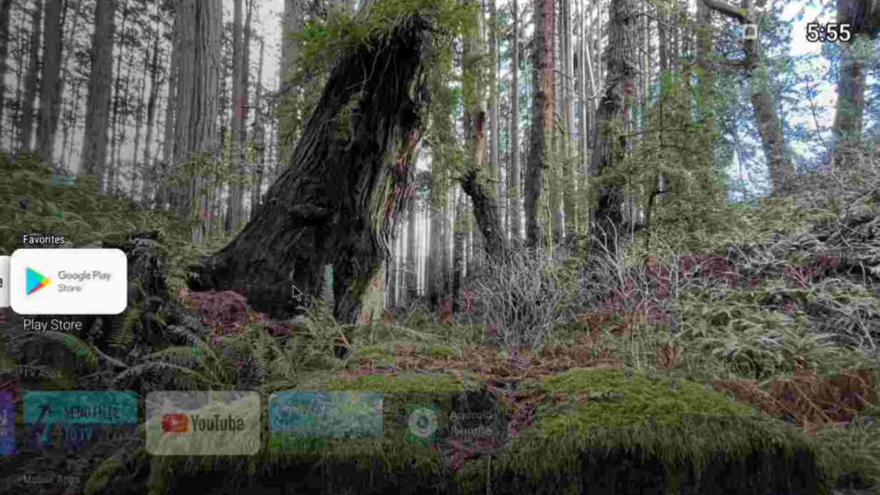
Move Aptoide TV from TV Apps into Favorites and close its options.
key("Down")
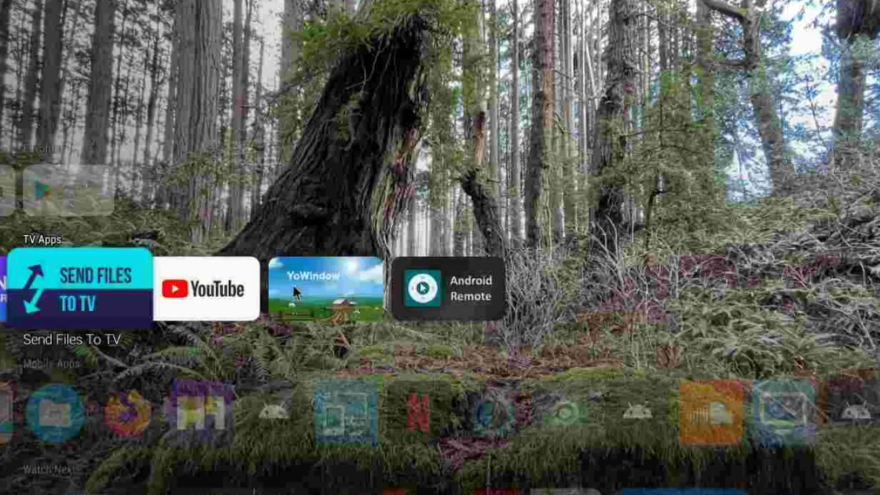
key("Left")
key("Left")
key("Left")
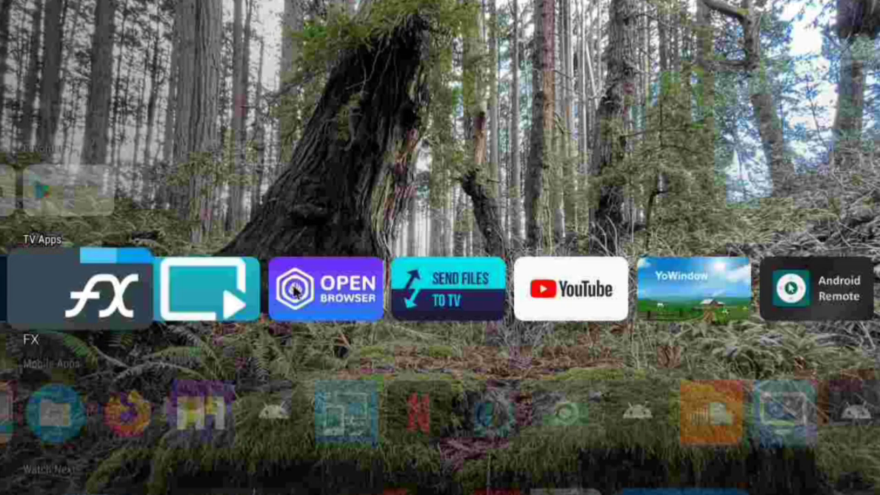
key("Left")
key("Left")
key("Left")
key("Left")
key("Left")
key("Right")
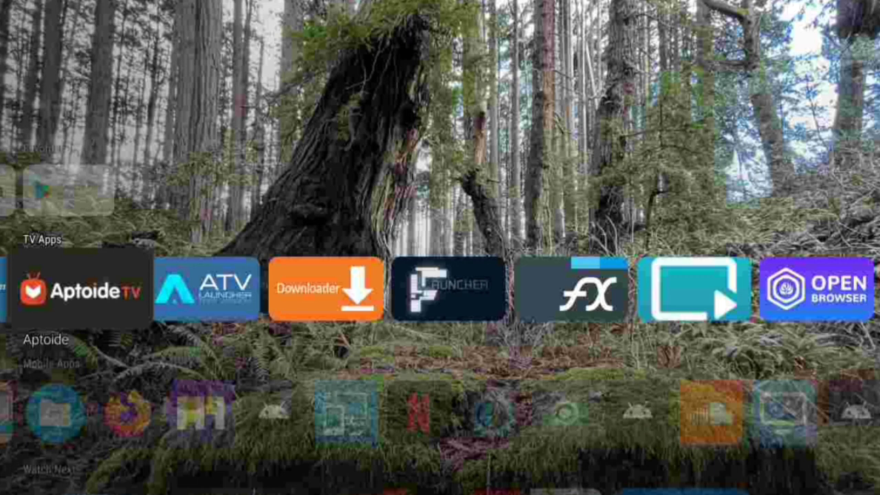
key("Return")
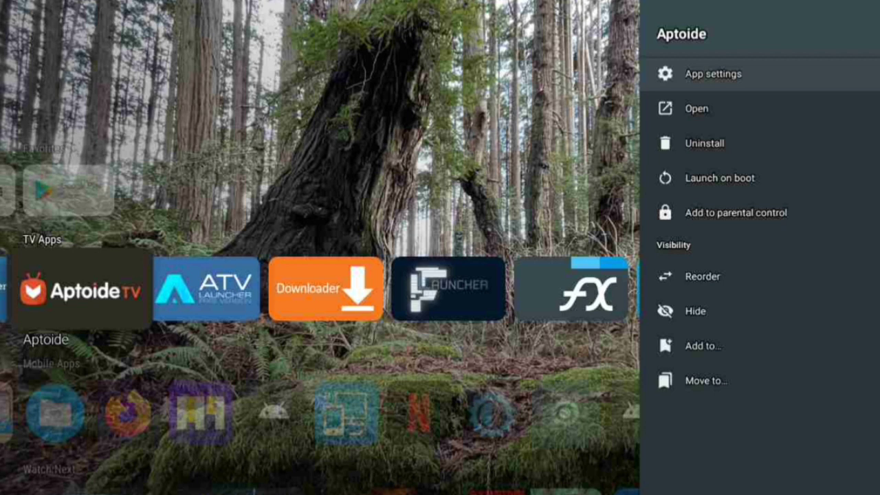
key("Down")
key("Down")
key("Down")
key("Down")
key("Down")
key("Down")
key("Down")
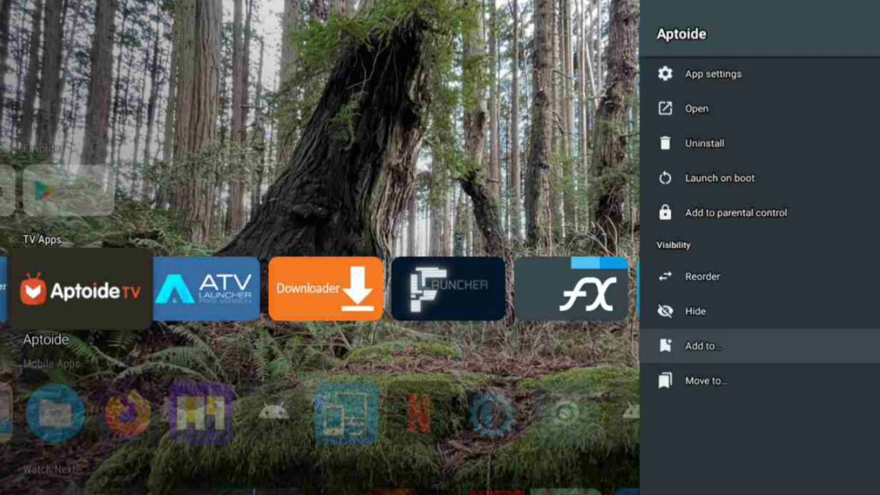
key("Down")
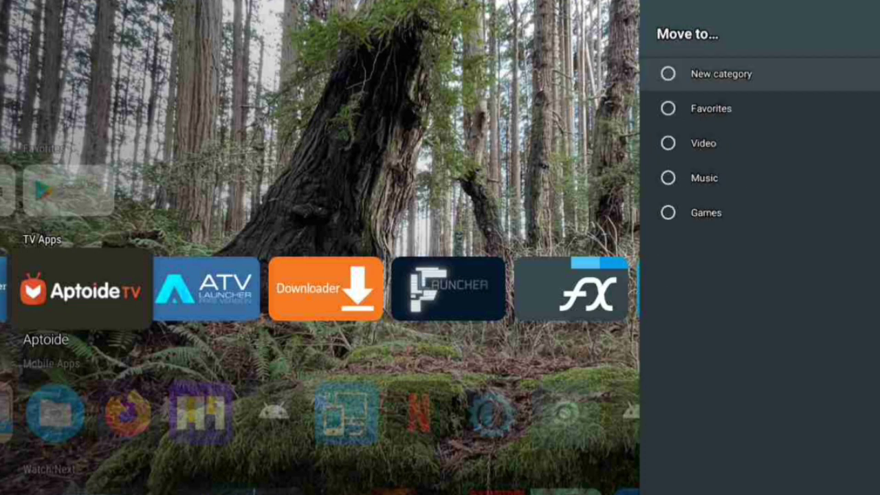
key("Down")
key("Return")
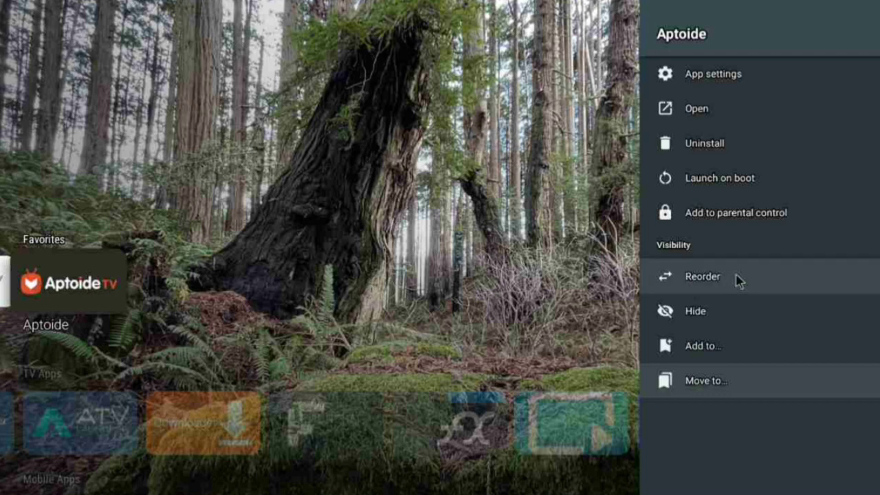
key("Escape")
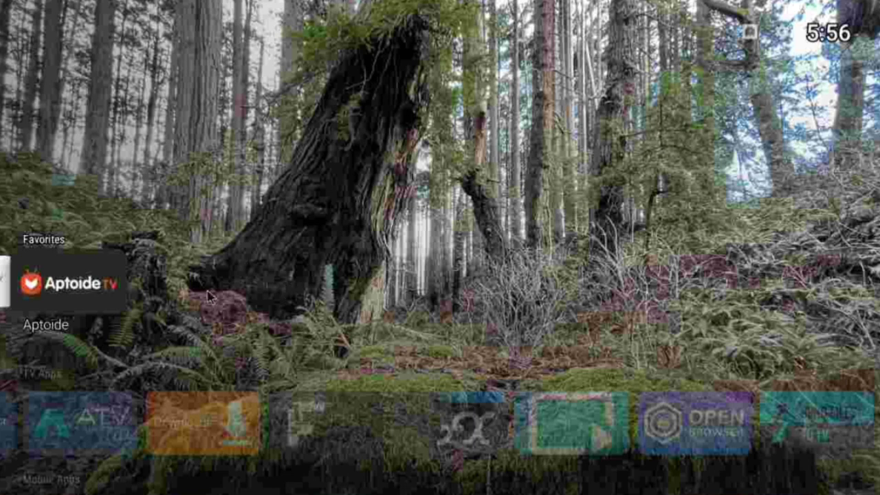
Browse the Favorites row between YouTube and Play Store, toggling the side menu.
key("Left")
key("Left")
key("Left")
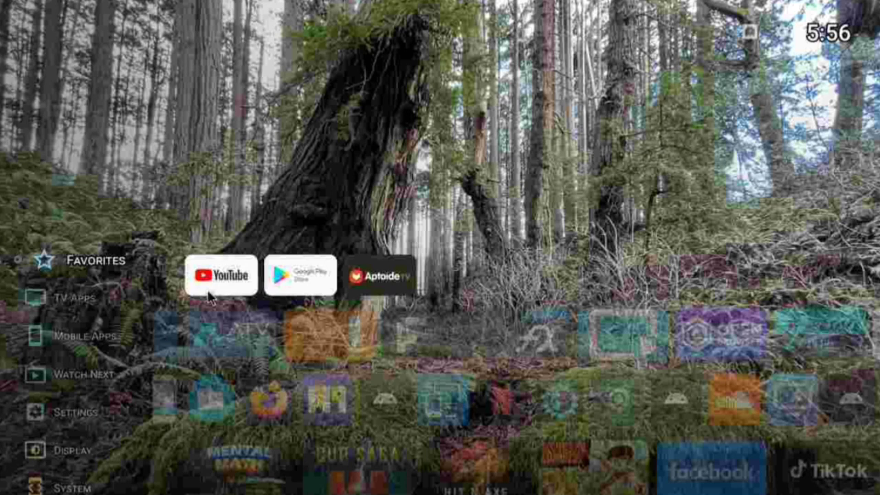
key("Right")
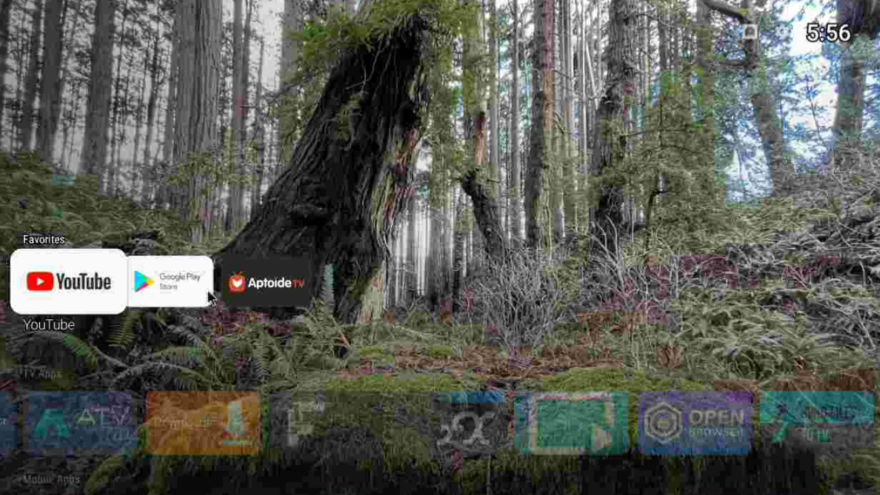
key("Right")
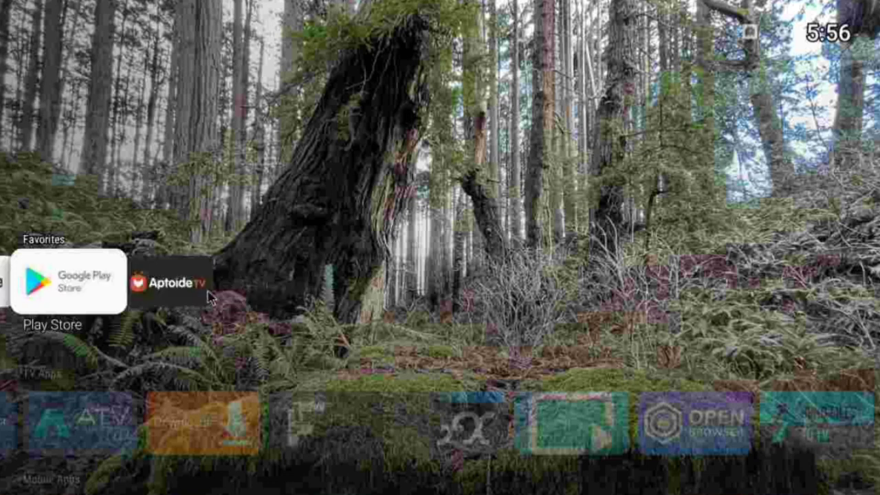
key("Left")
key("Left")
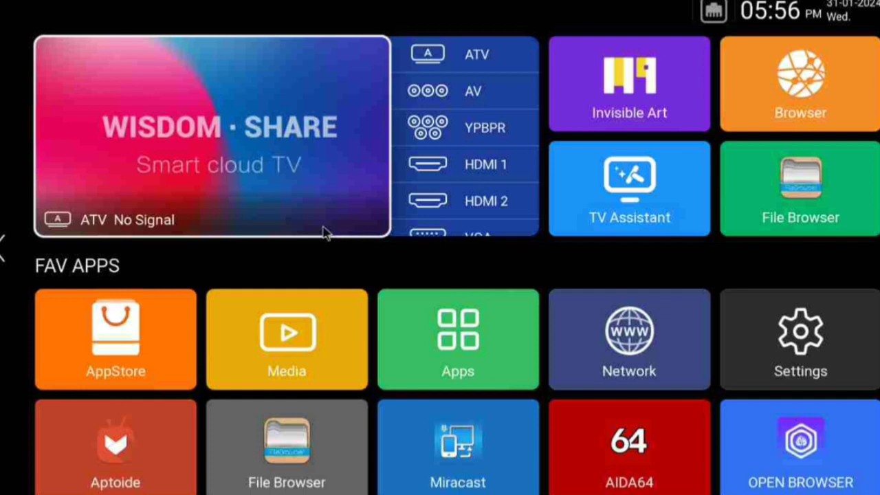
Open the Projectivy Launcher listing in Google Play Store.
left_click(873, 331)
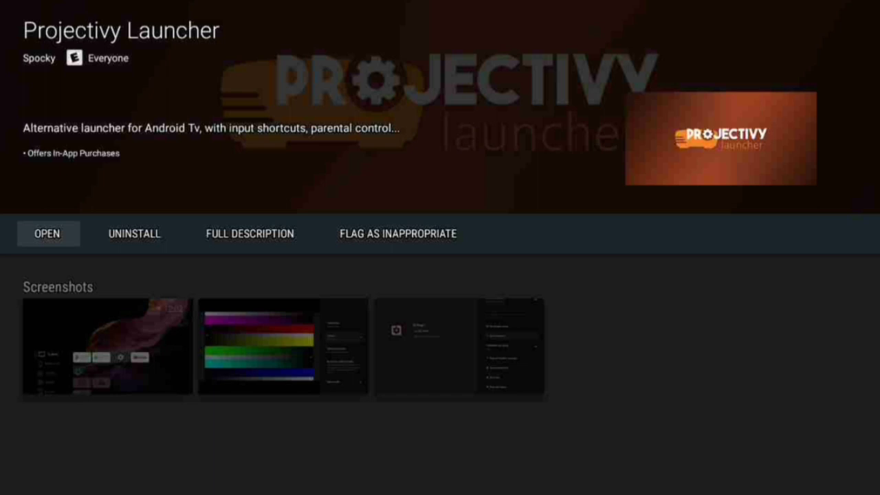
Launch Projectivy Launcher from its store page and go down to TV Apps.
key("Return")
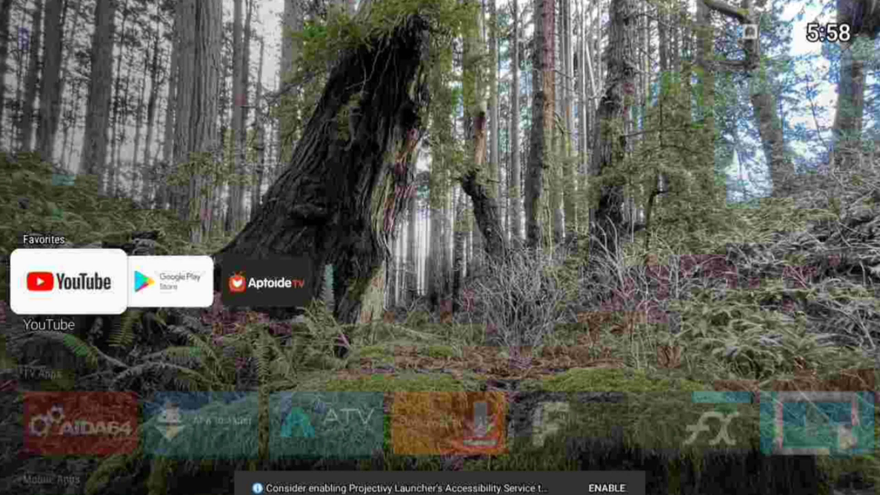
key("Down")
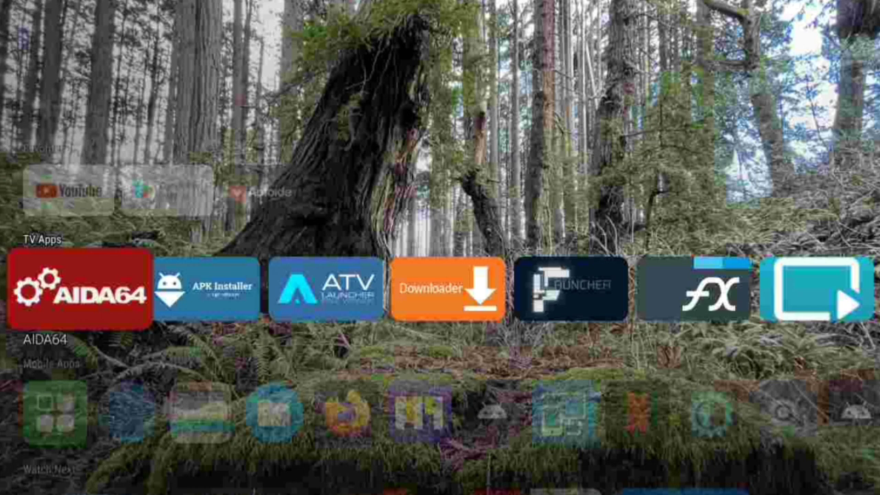
Add ATV Launcher from TV Apps to a new category, then close its options.
key("Right")
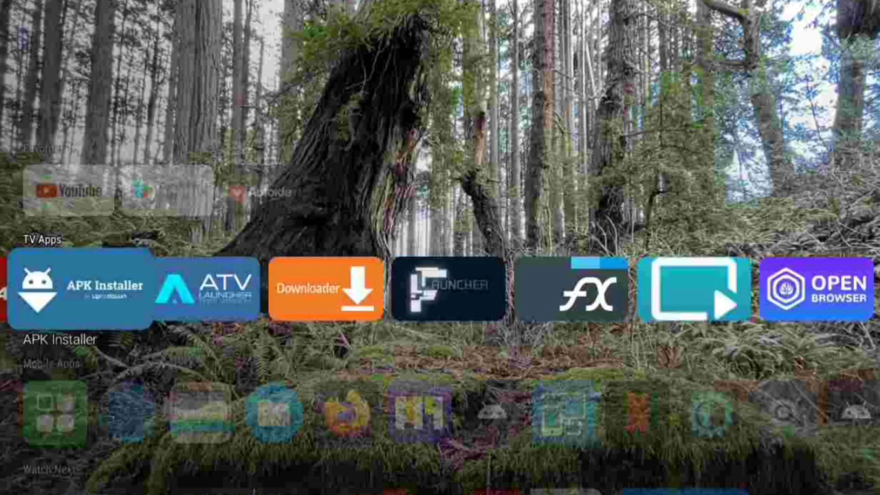
key("Right")
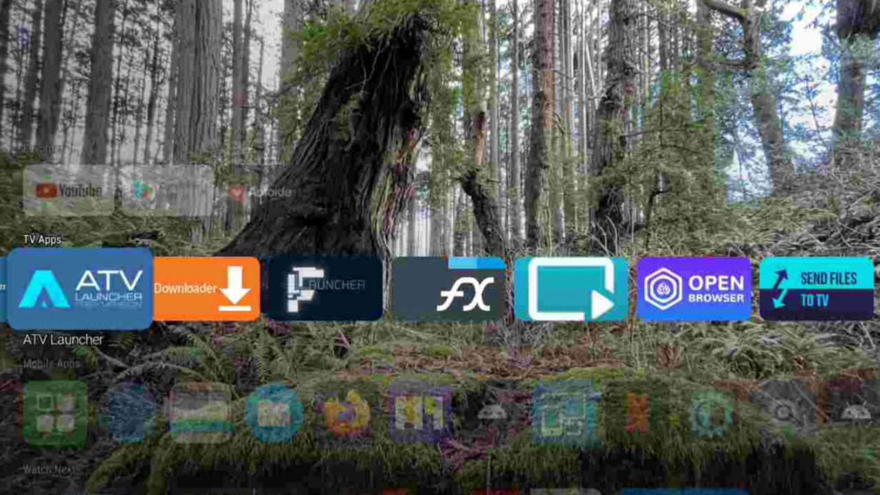
key("Return")
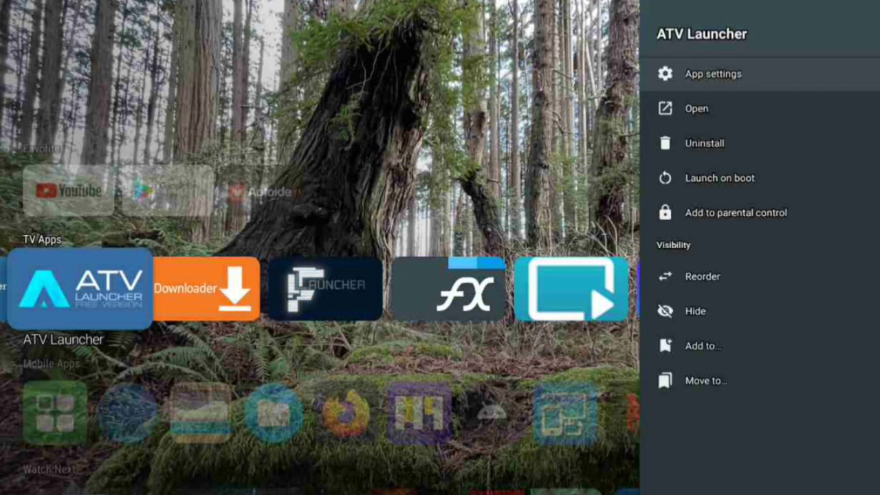
key("Down")
key("Down")
key("Down")
key("Down")
key("Down")
key("Down")
key("Down")
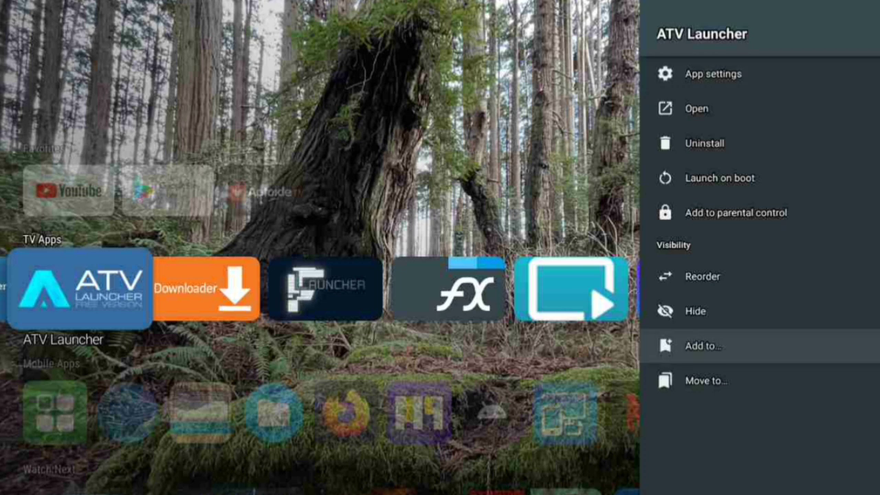
key("Return")
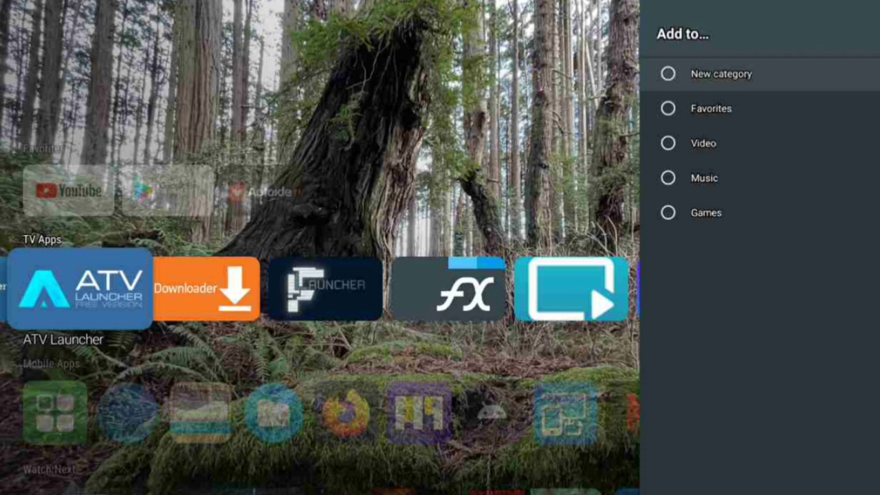
key("Return")
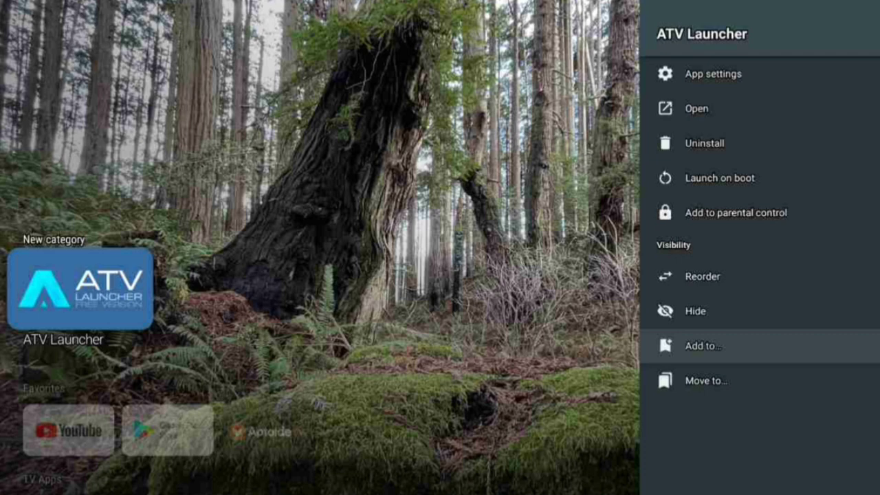
key("Escape")
Move FLauncher into New category beside ATV Launcher, then briefly view its app info.
key("Down")
key("Down")
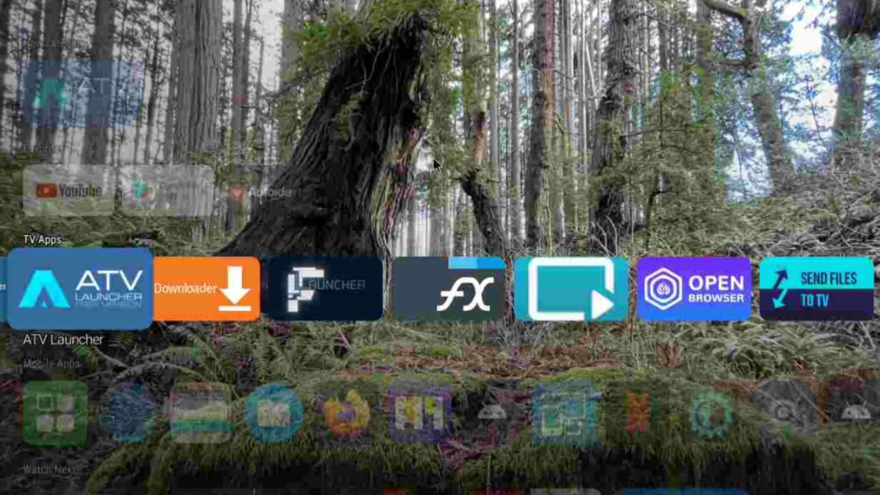
key("Right")
key("Right")
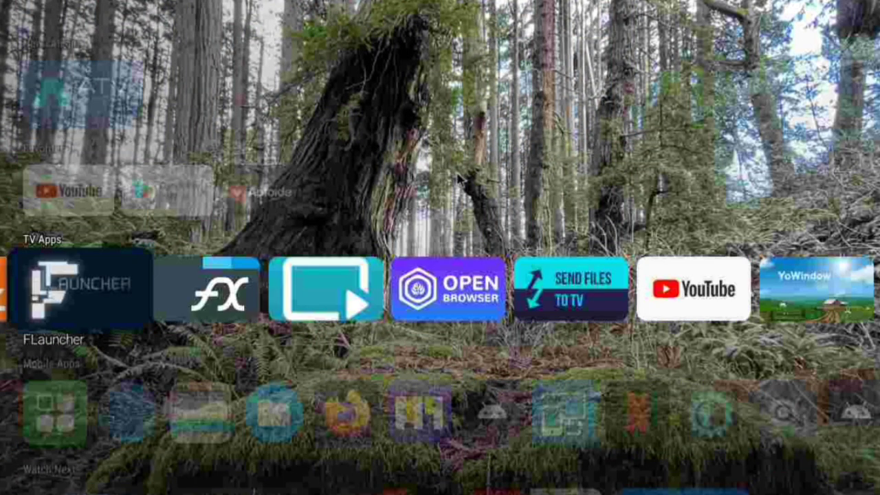
key("Return")
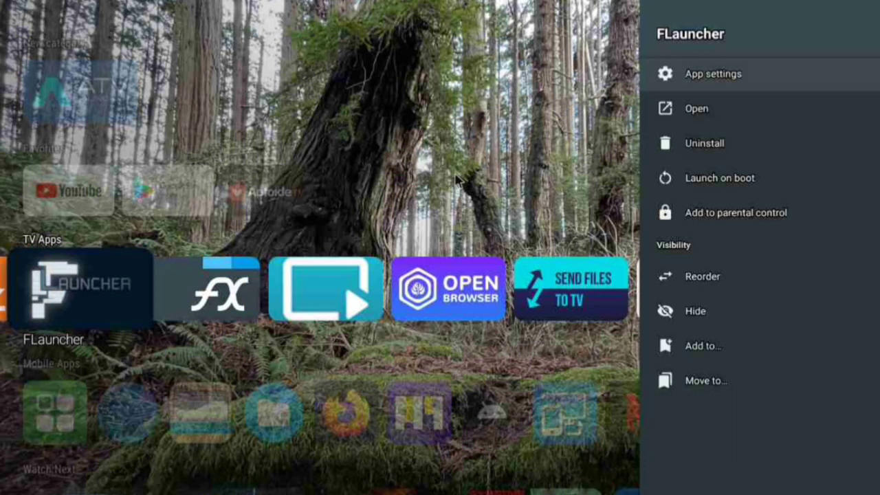
key("Down")
key("Down")
key("Down")
key("Down")
key("Down")
key("Down")
key("Down")
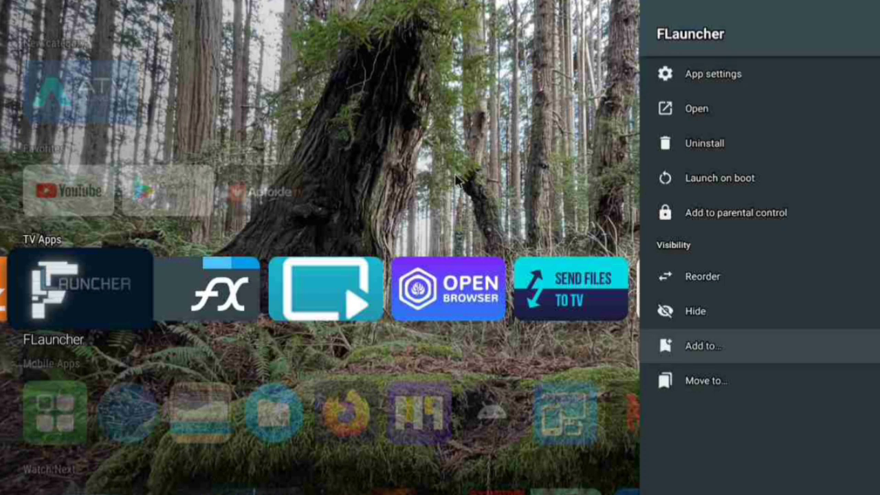
key("Down")
key("Return")
key("Down")
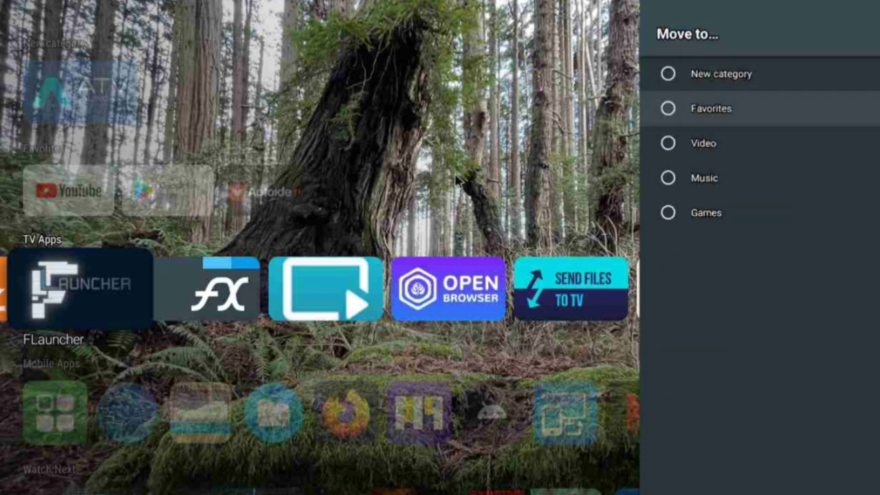
key("Up")
key("Return")
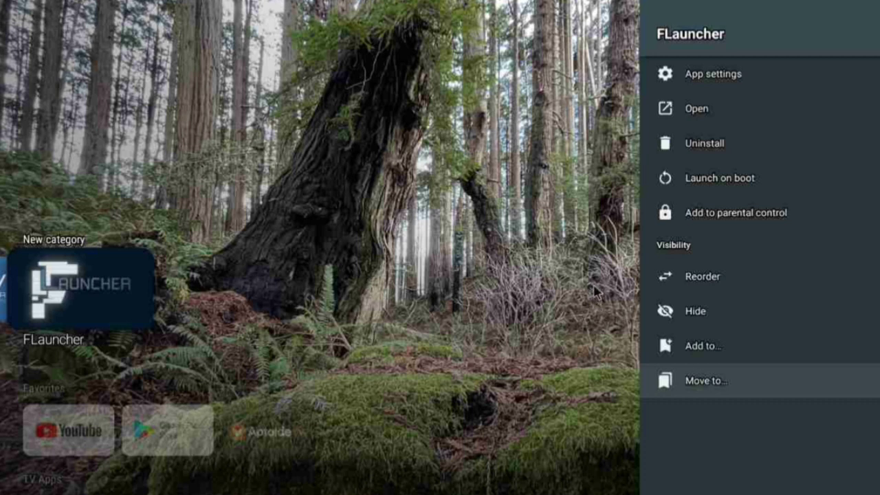
left_click(741, 83)
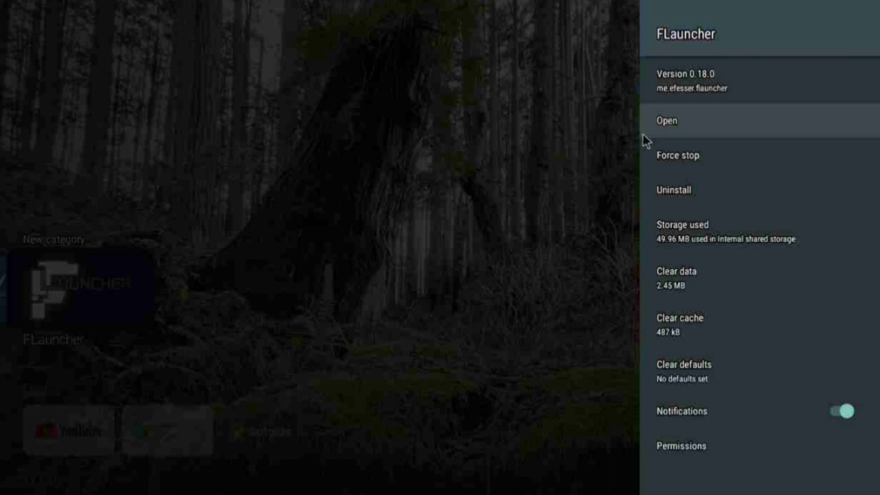
left_click(540, 175)
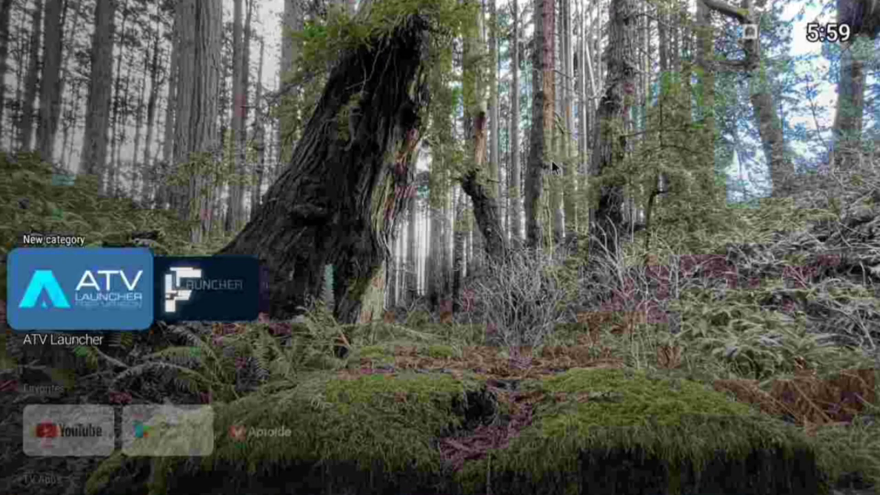
Browse the Favorites and TV Apps rows, reaching Media Center and back.
key("Down")
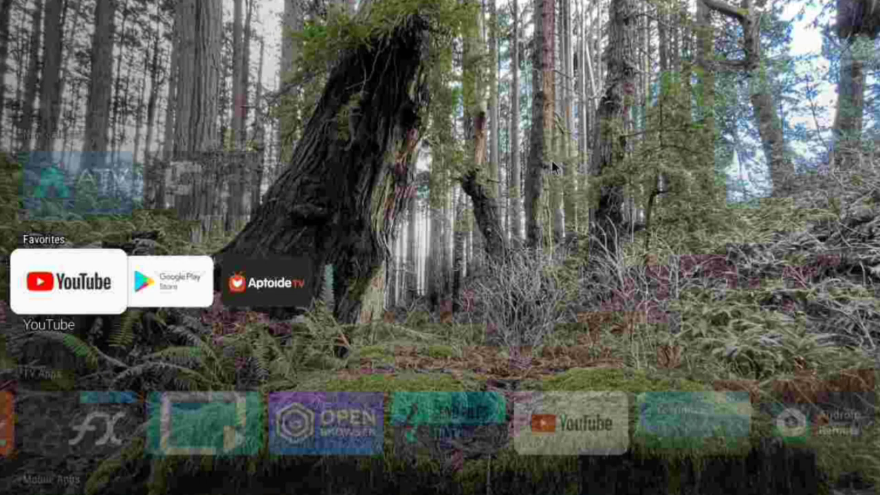
key("Down")
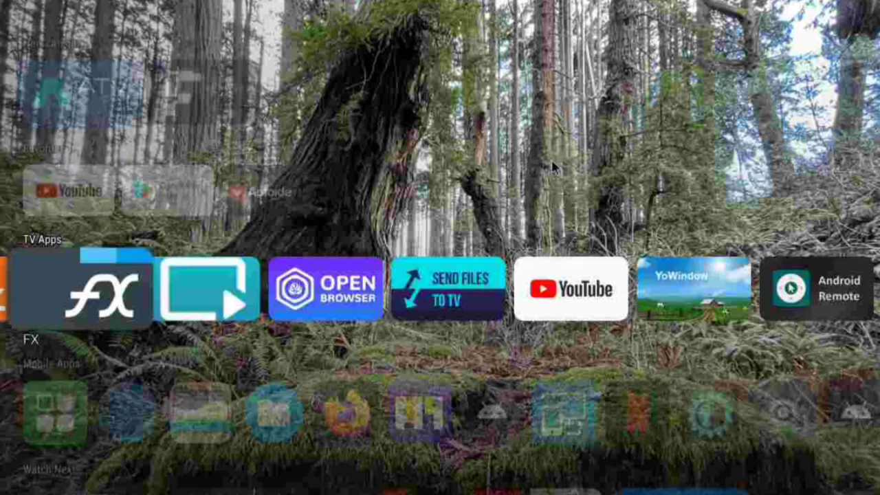
key("Right")
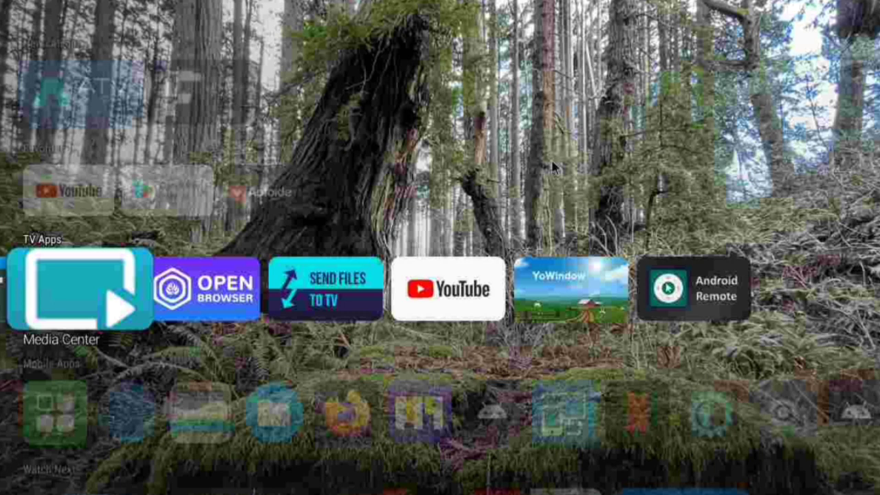
key("Left")
key("Left")
key("Left")
key("Left")
key("Left")
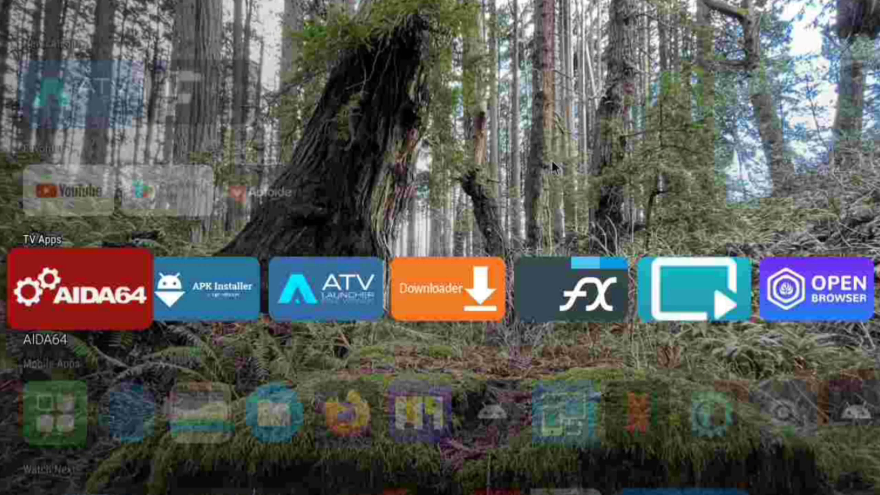
key("Right")
key("Right")
key("Right")
key("Right")
key("Right")
key("Right")
key("Up")
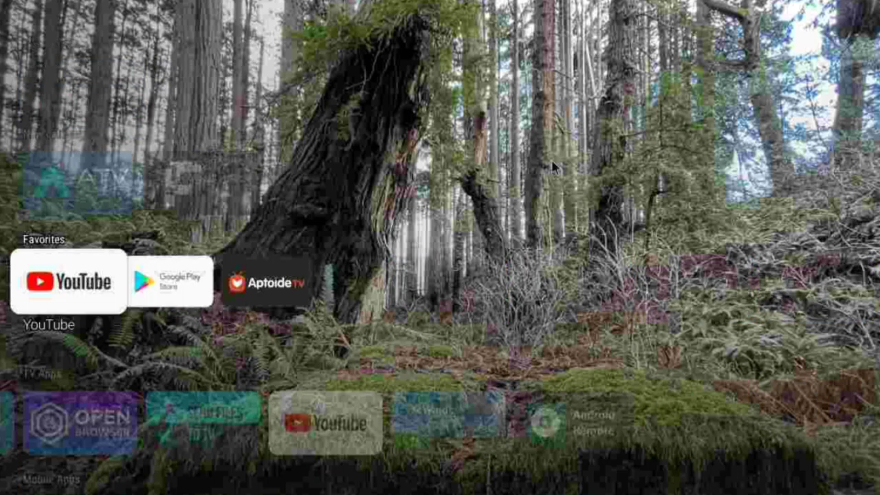
Browse TV Apps, Mobile Apps and Watch Next rows, then return to New category.
key("Down")
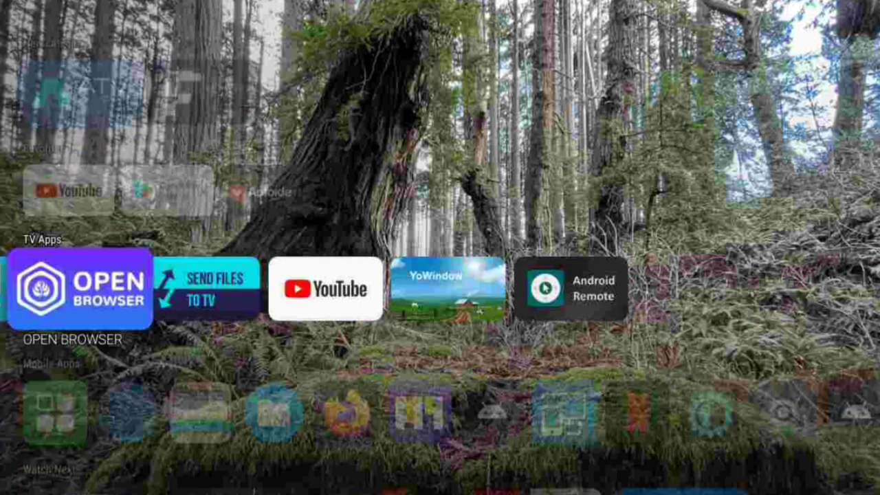
key("Left")
key("Left")
key("Left")
key("Left")
key("Left")
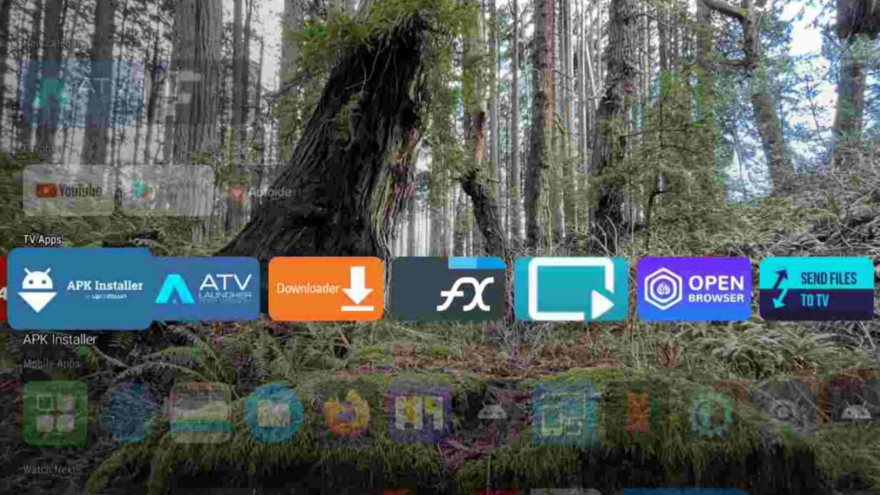
key("Left")
key("Down")
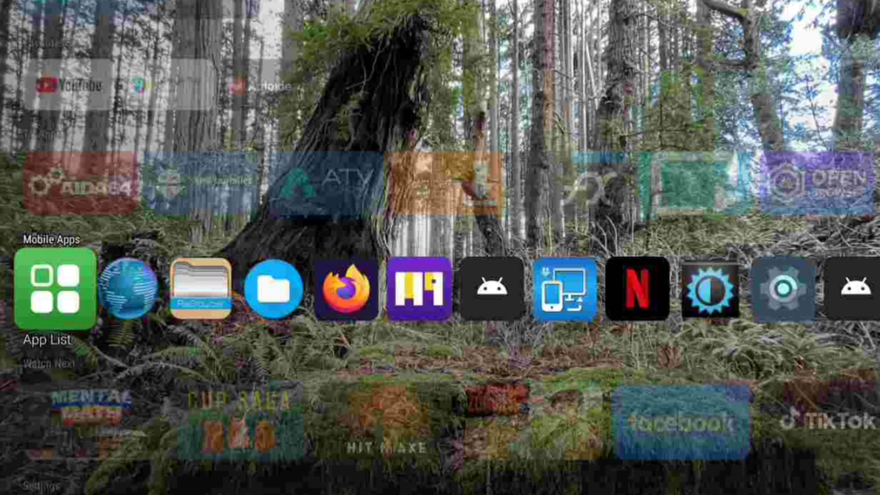
key("Down")
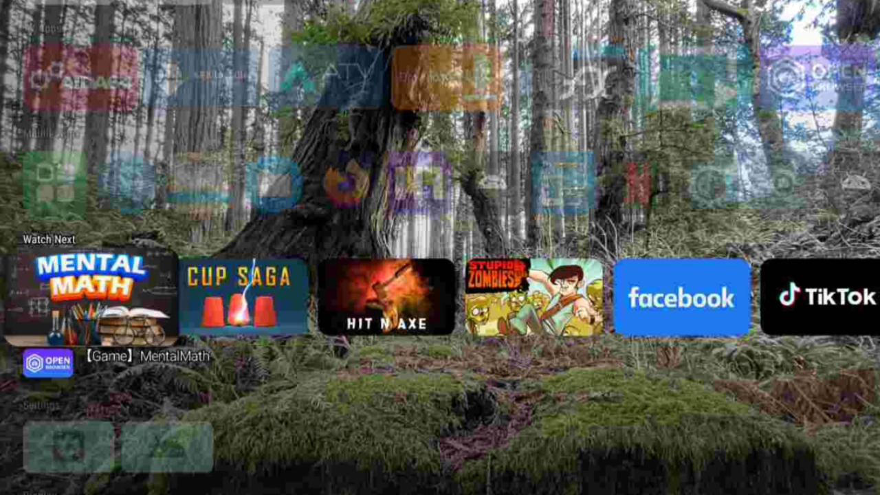
key("Up")
key("Up")
key("Up")
key("Up")
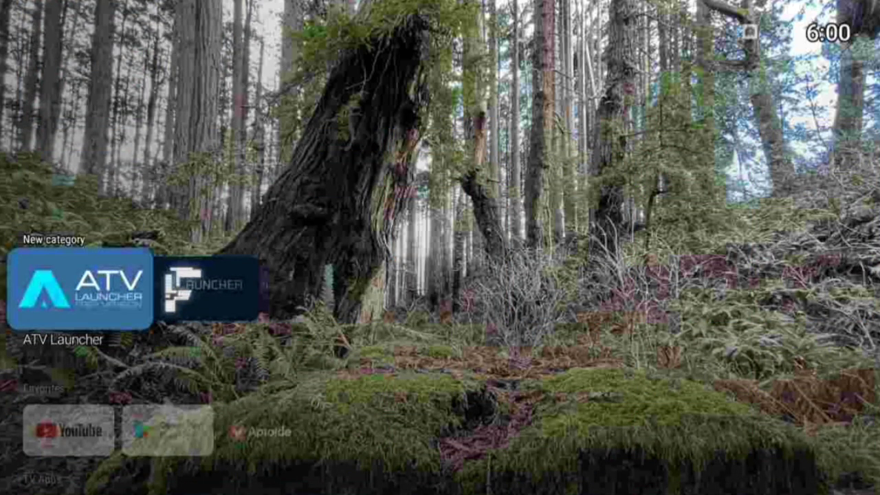
Close the home category sidebar and move down to the Favorites row.
key("Left")
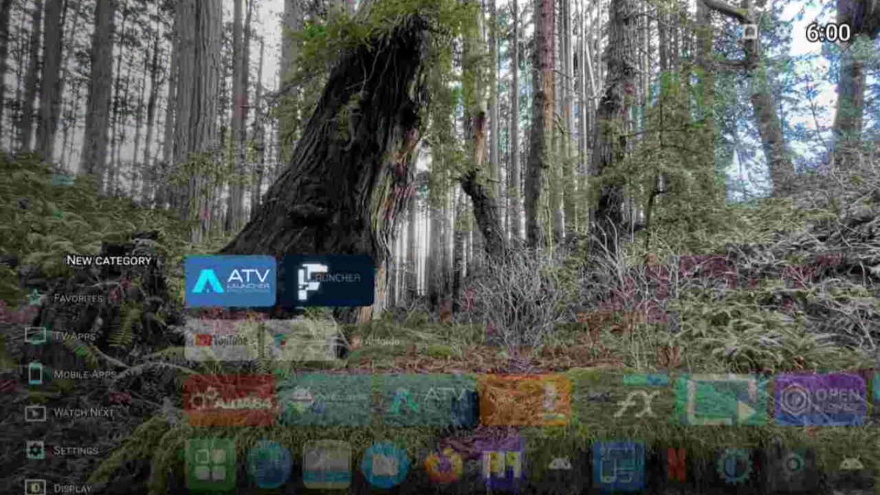
key("Right")
key("Down")
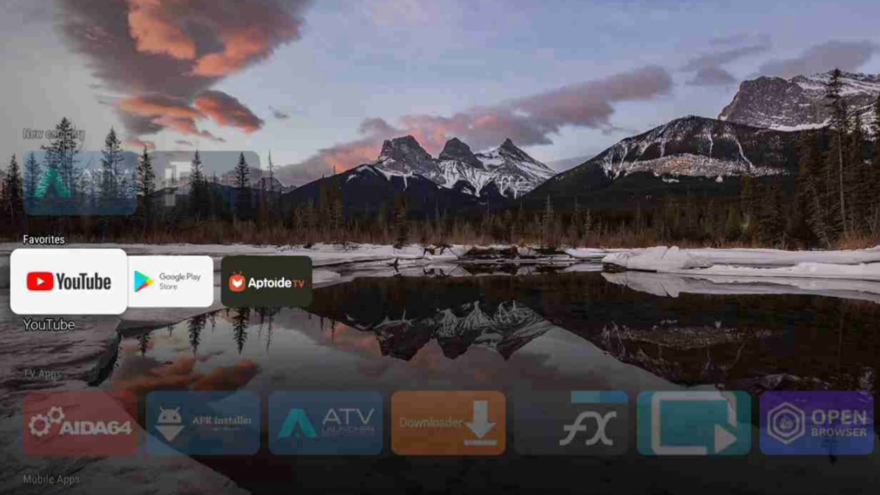
Go from TV Apps down to the Mobile Apps Settings tile and open Projectivy's side menu.
key("Down")
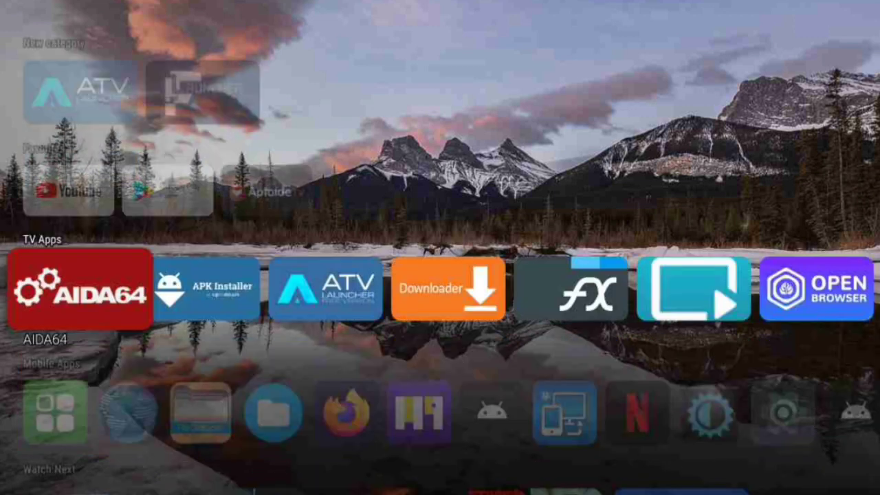
key("Right")
key("Right")
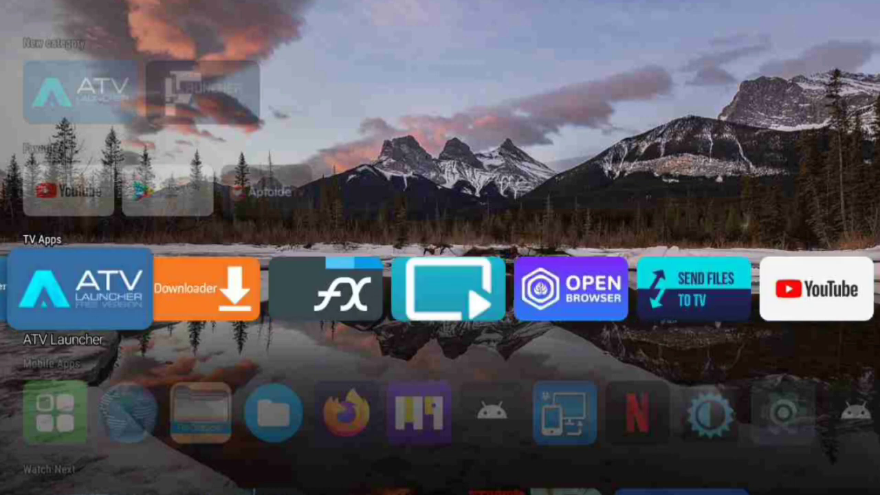
key("Right")
key("Right")
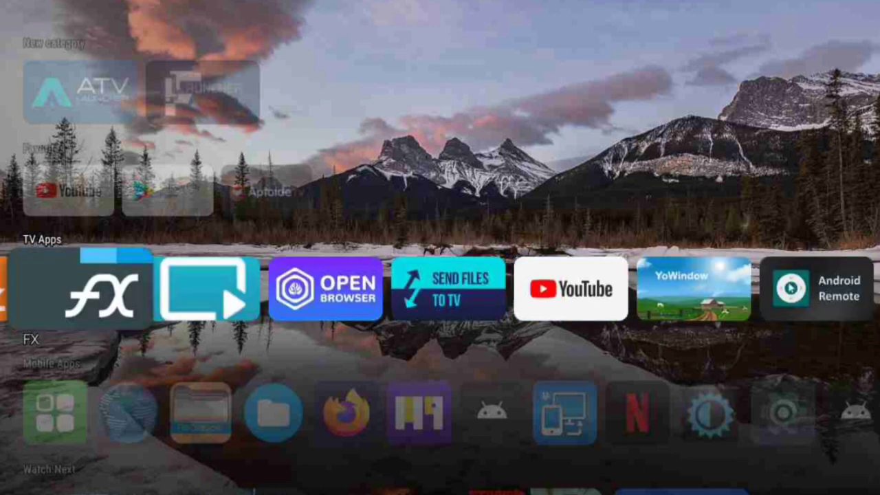
key("Right")
key("Down")
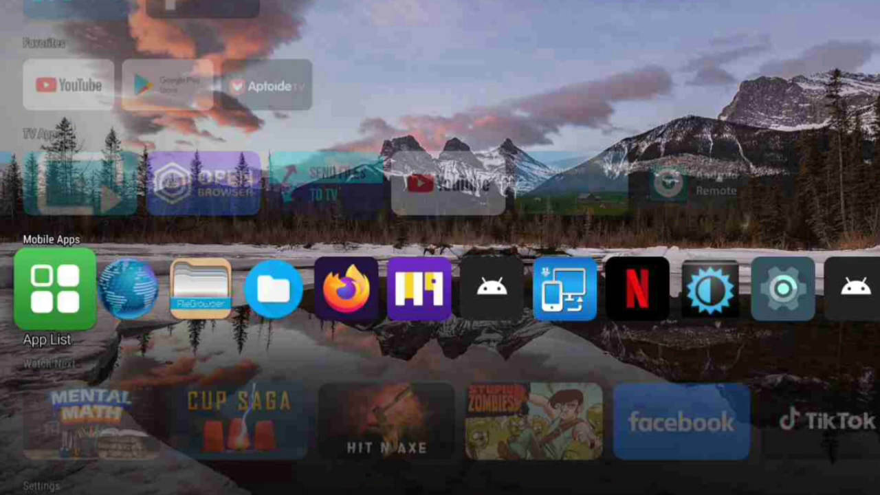
key("Right")
key("Right")
key("Right")
key("Right")
key("Right")
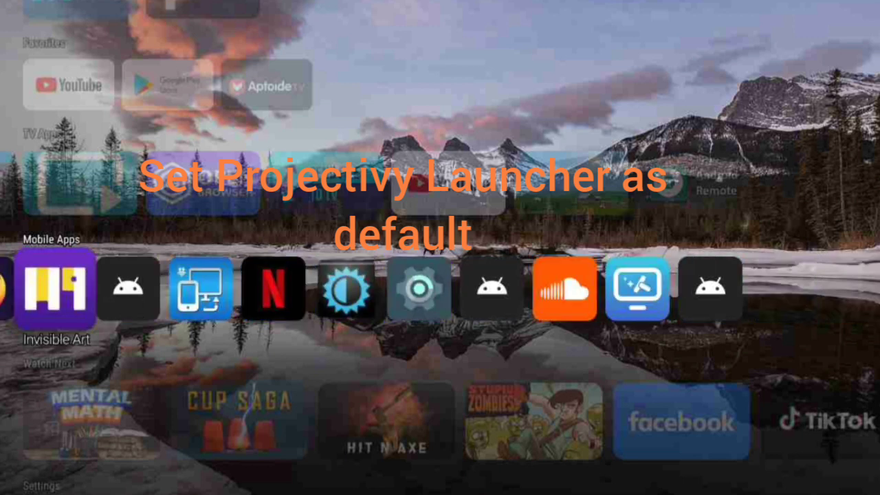
key("Right")
key("Right")
key("Right")
key("Right")
key("Right")
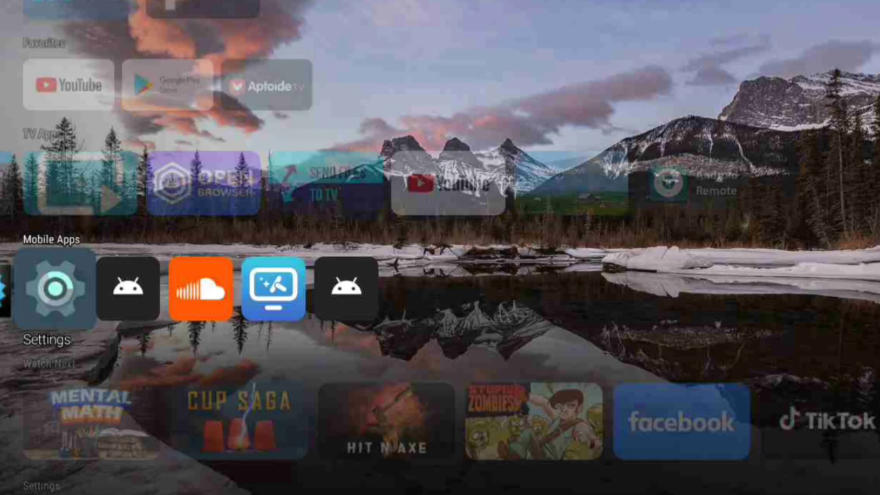
key("Return")
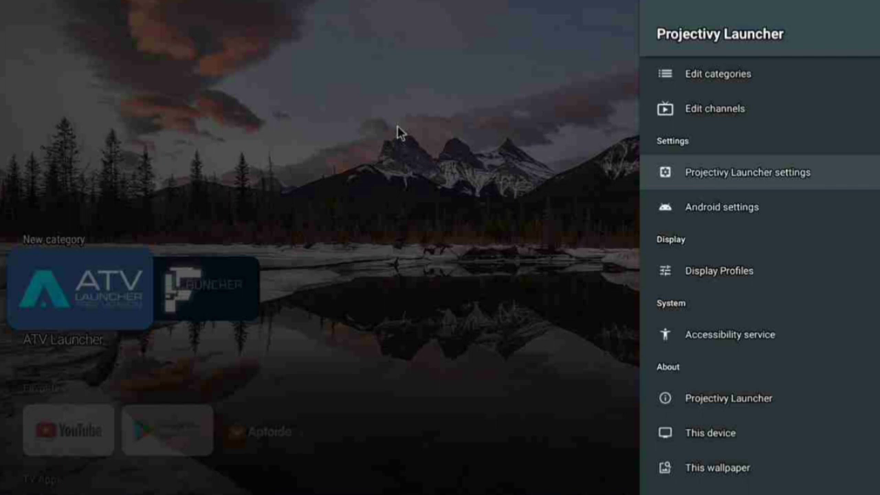
Tick Override current launcher under Projectivy settings > General, then go back to the settings list.
key("Return")
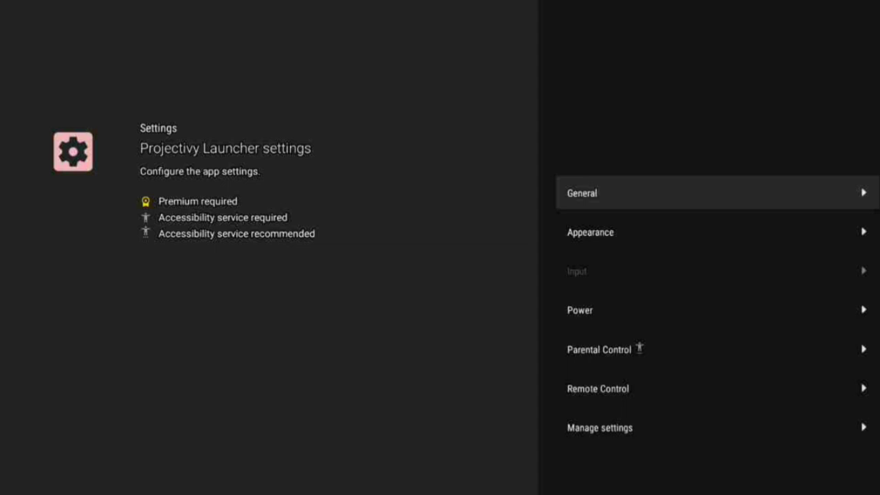
key("Return")
key("Down")
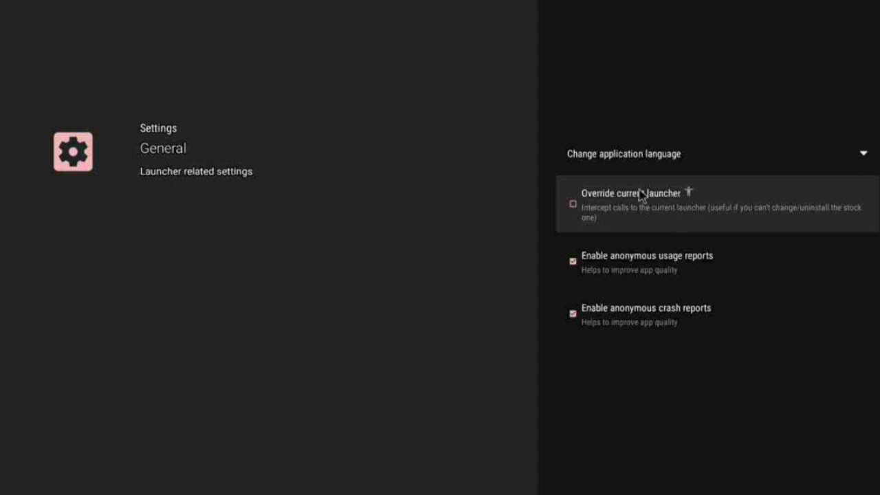
left_click(576, 205)
right_click(507, 188)
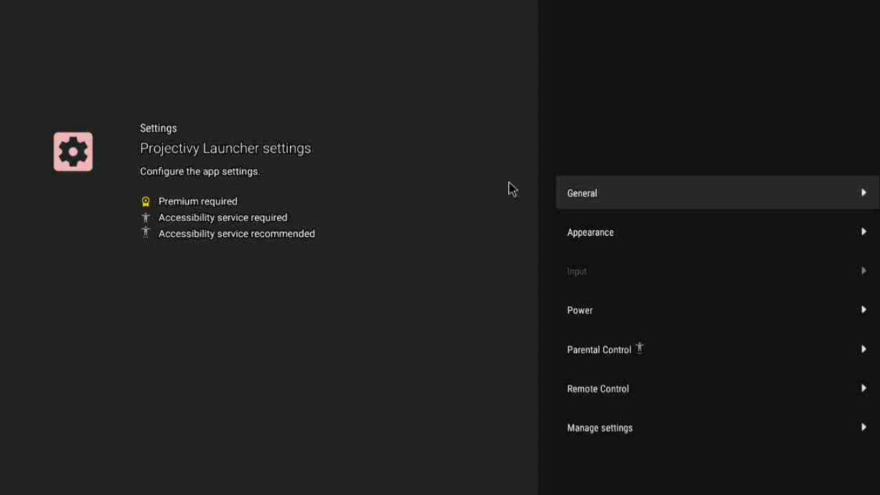
Under Power settings, tick Prevent system automatic shutdown when idle, below Autostart on boot.
key("Down")
key("Down")
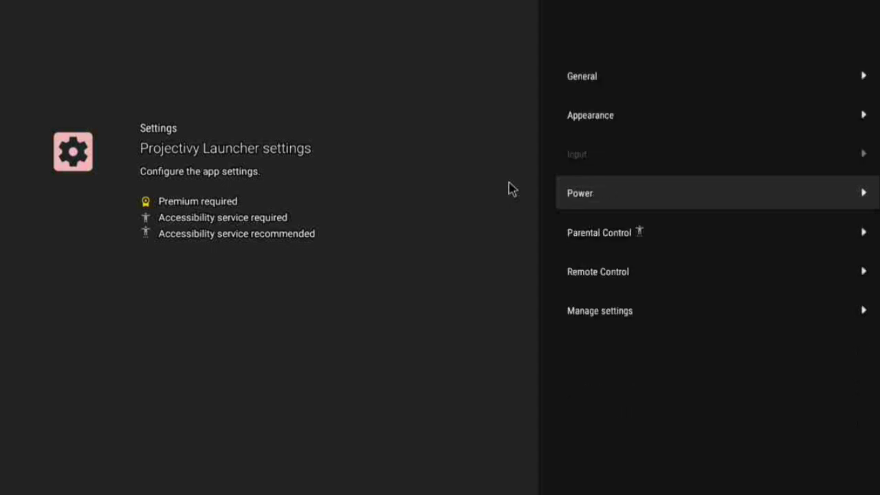
key("Return")
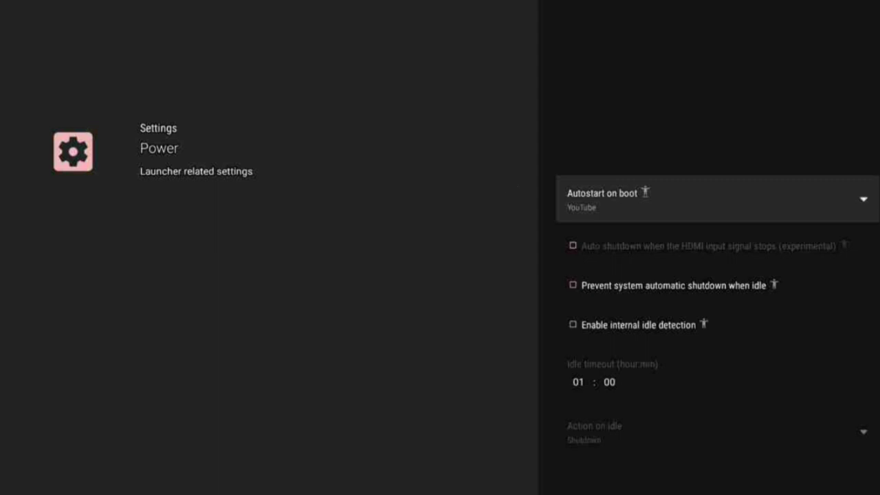
key("Down")
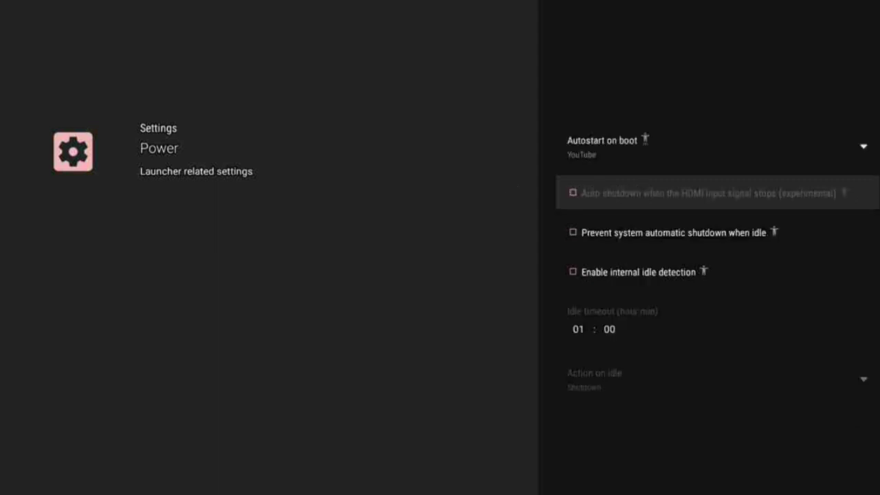
key("Down")
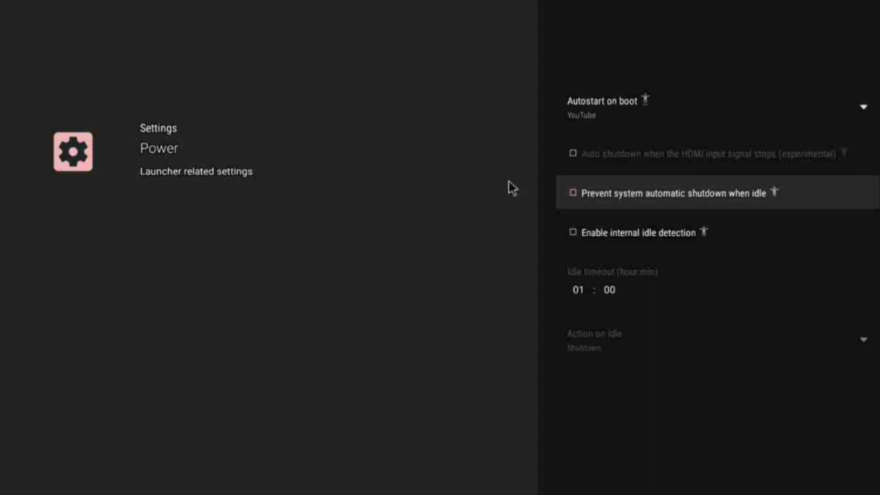
left_click(573, 193)
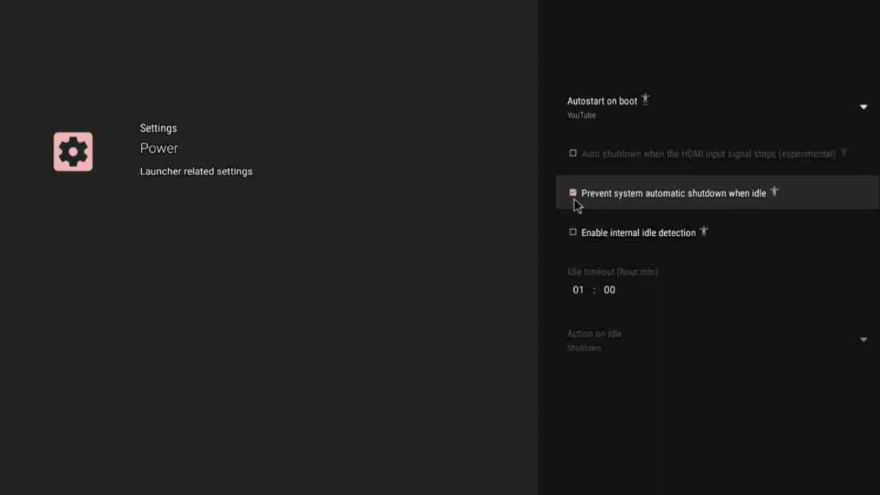